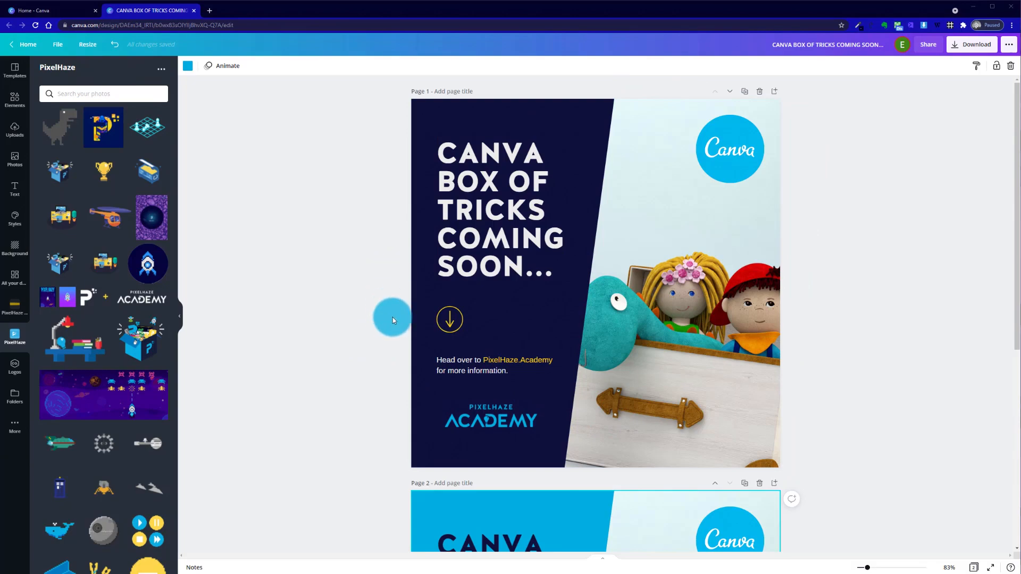
Title page 1 "Sample 1" and page 2 "Sample 2"
scroll(392, 318, "down", 5)
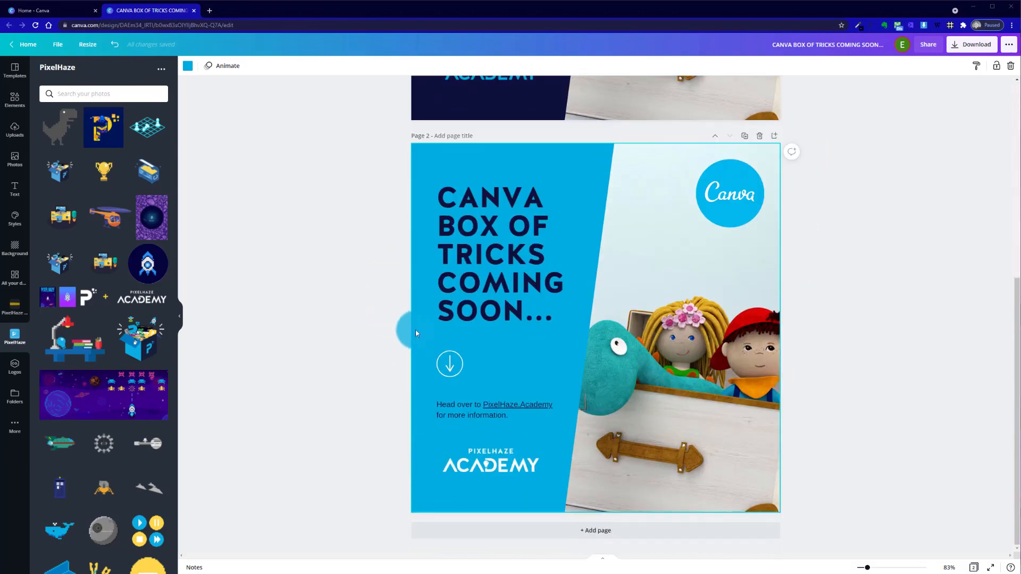
scroll(393, 266, "up", 5)
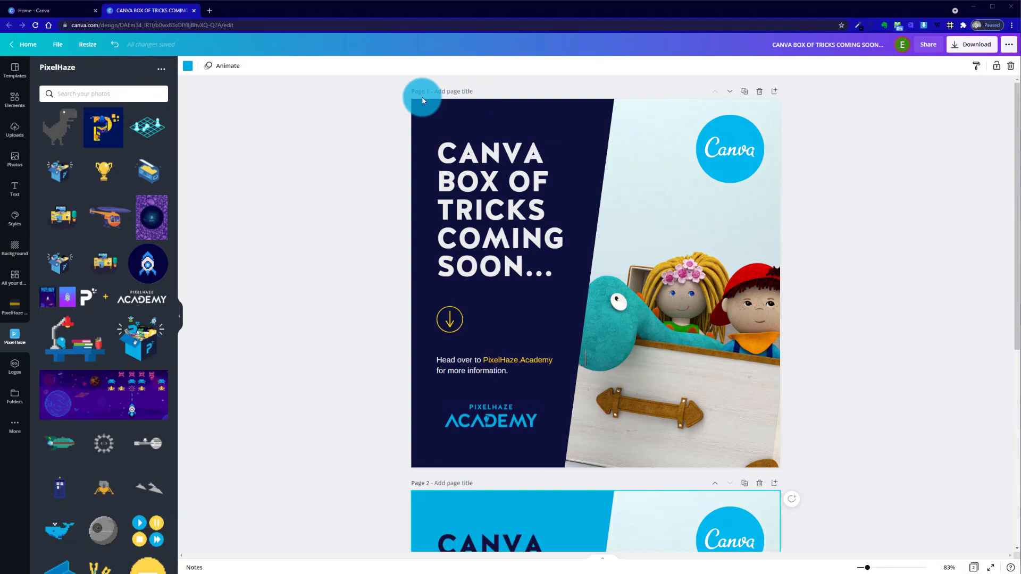
left_click(469, 89)
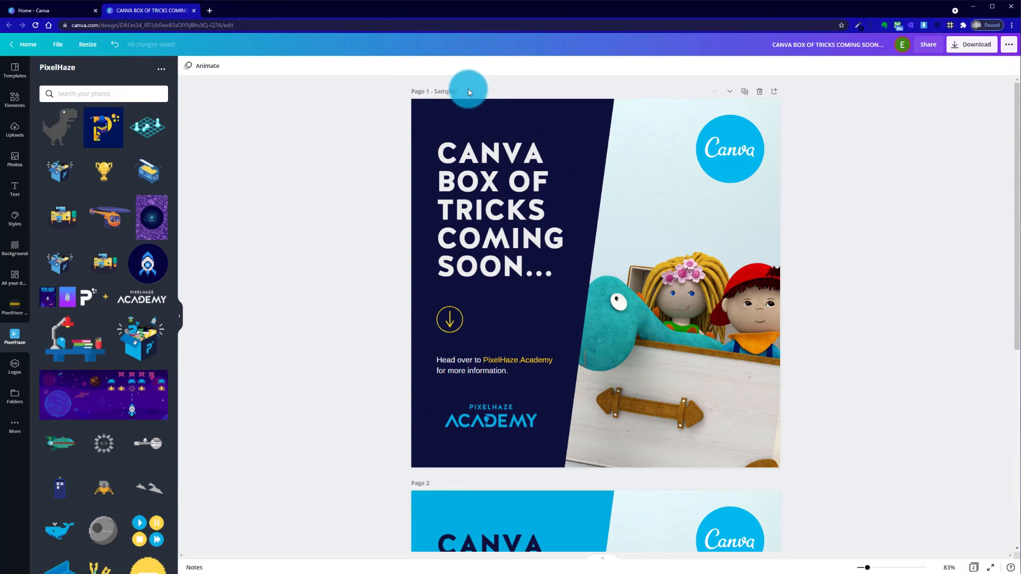
scroll(494, 350, "down", 2)
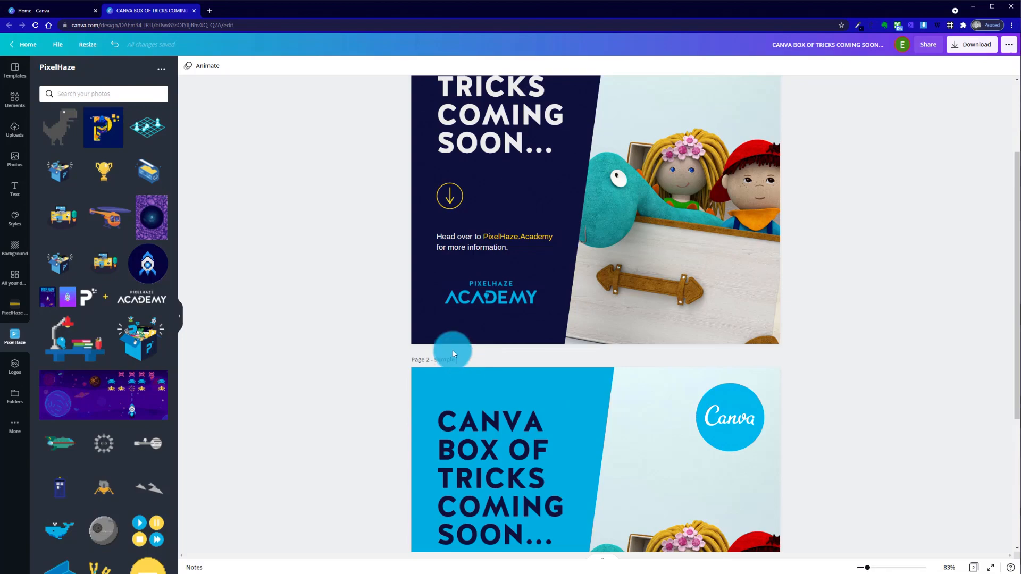
left_click(304, 299)
scroll(464, 340, "down", 4)
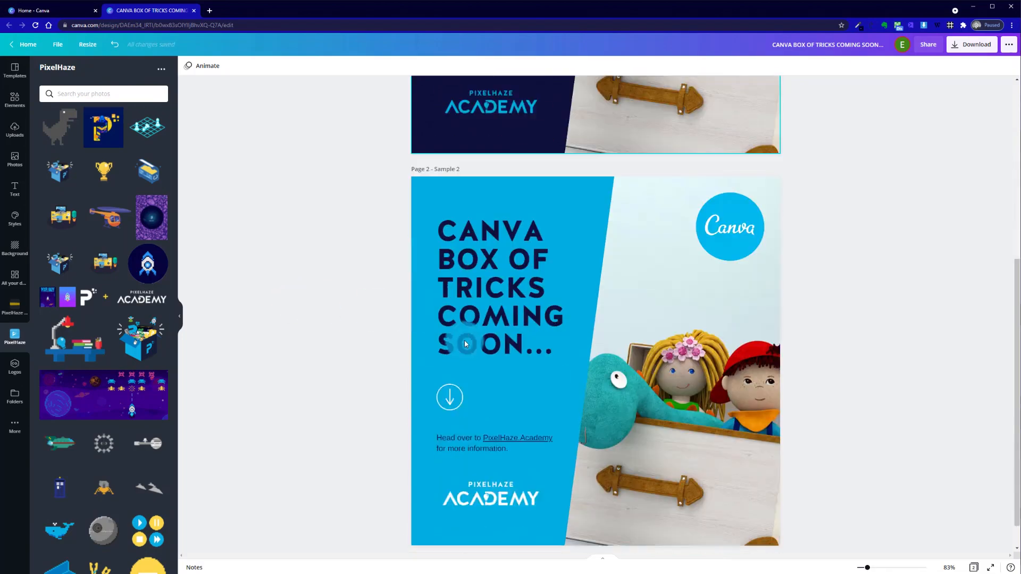
scroll(464, 340, "up", 6)
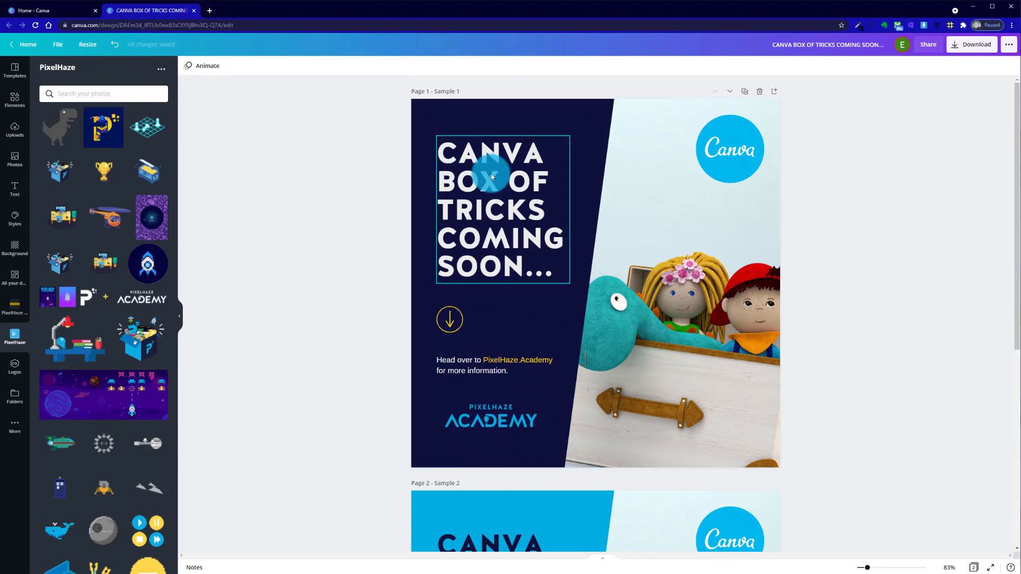
Duplicate page 2 and change the copy's background colour to the brand yellow
scroll(559, 429, "down", 6)
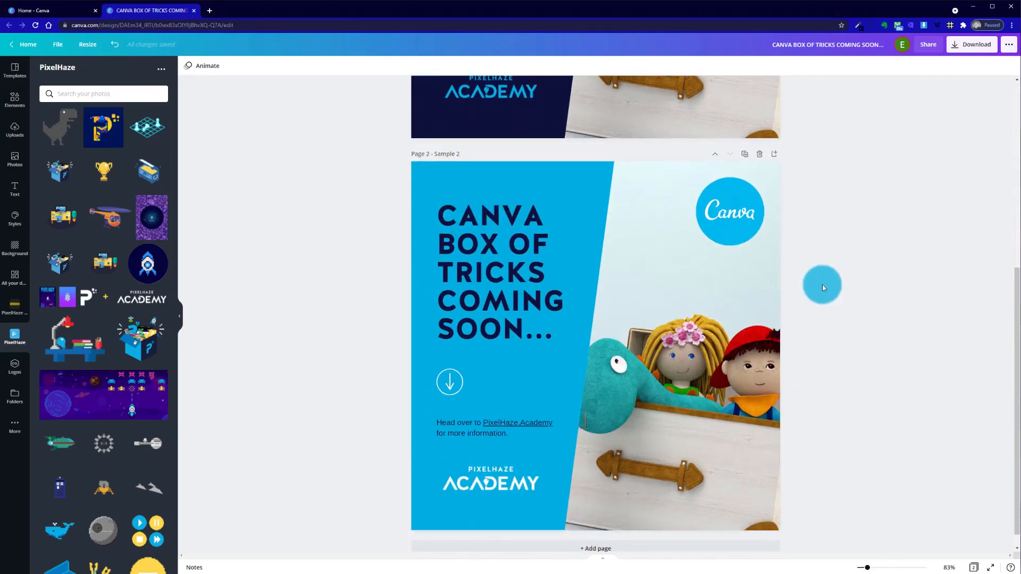
left_click(744, 155)
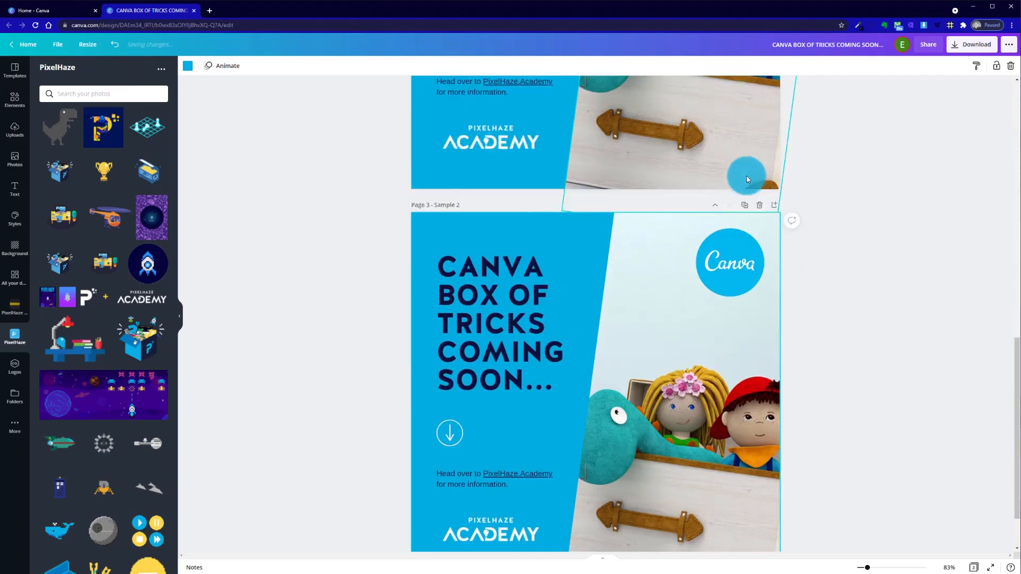
left_click(285, 212)
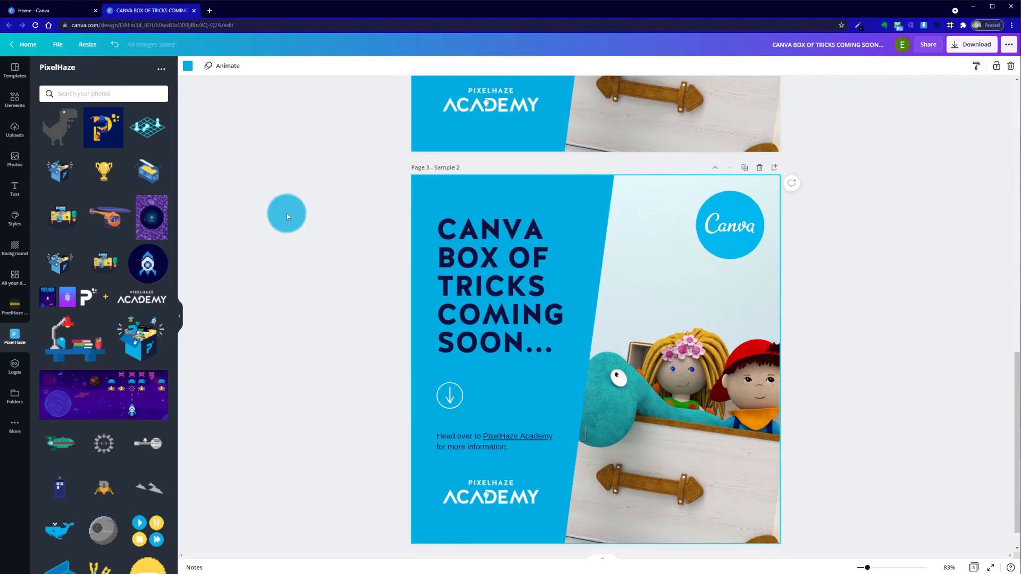
left_click(187, 66)
left_click(155, 104)
left_click(339, 208)
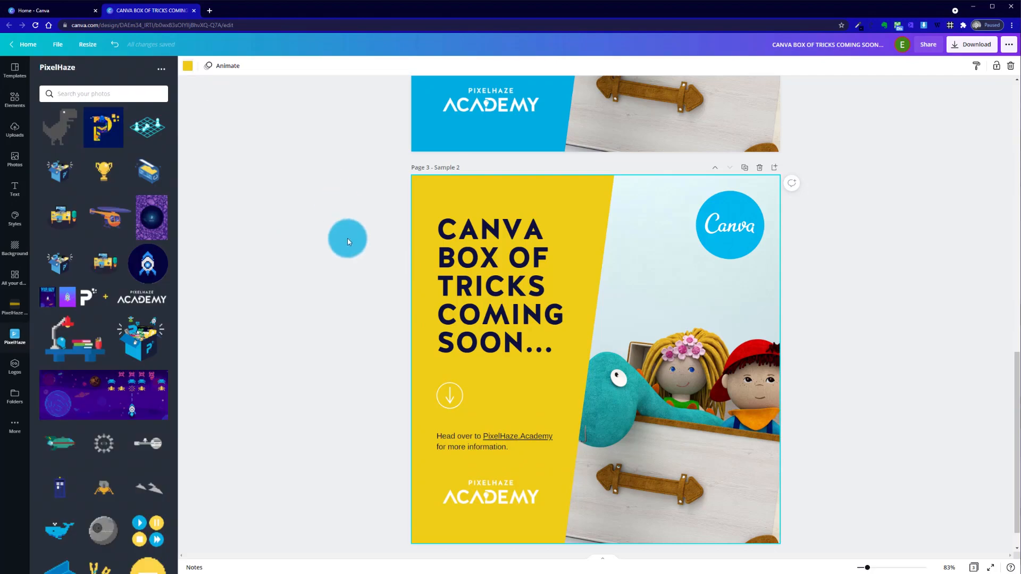
Recolour both parts of the circled down-arrow icon on page 3 to the dark navy brand colour
left_click_drag(346, 358, 468, 416)
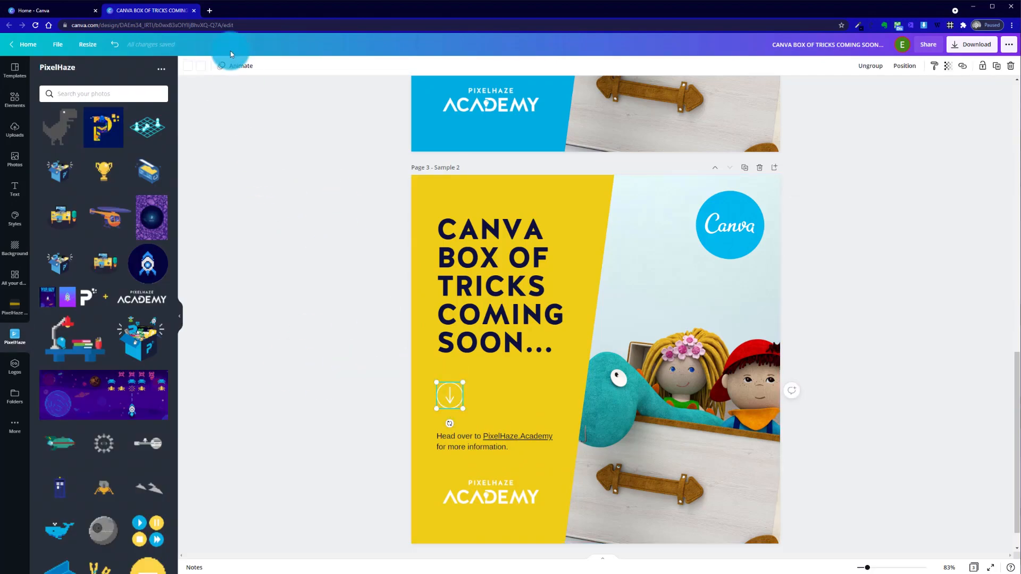
left_click(188, 66)
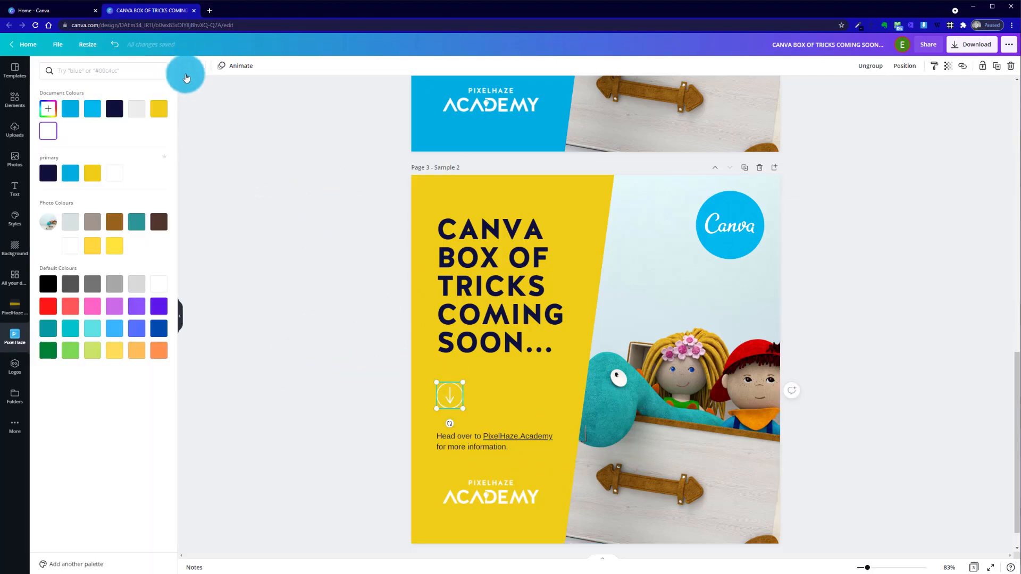
left_click(48, 174)
left_click(200, 66)
left_click(53, 170)
Compare the navy, blue and yellow page versions, including the white logo on the yellow page
left_click(467, 500)
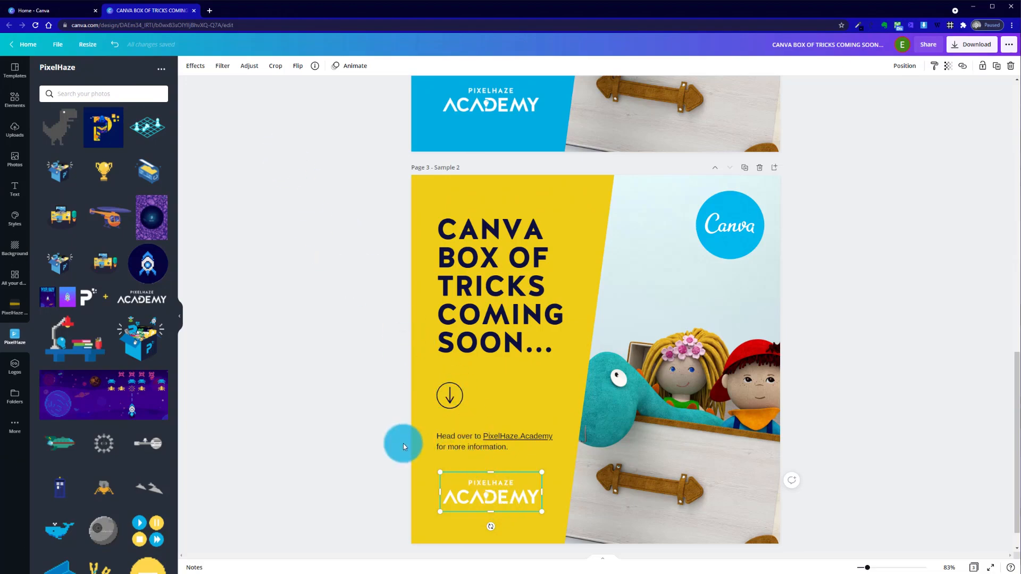
scroll(136, 328, "down", 3)
scroll(136, 324, "down", 5)
scroll(132, 323, "up", 8)
scroll(288, 290, "up", 4)
left_click(287, 288)
scroll(319, 309, "up", 3)
scroll(344, 331, "down", 8)
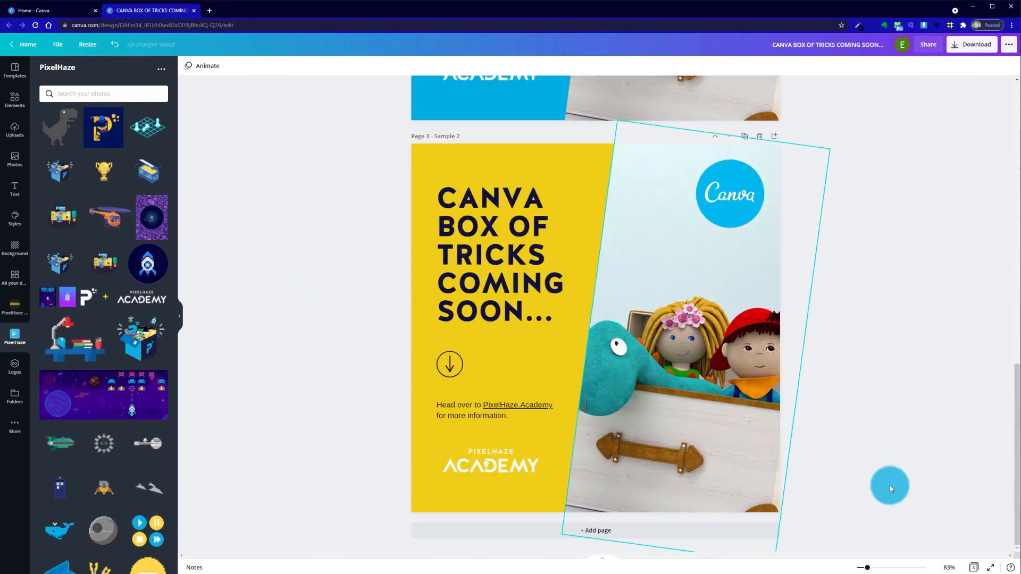
scroll(451, 242, "up", 9)
scroll(451, 241, "up", 5)
scroll(455, 243, "down", 15)
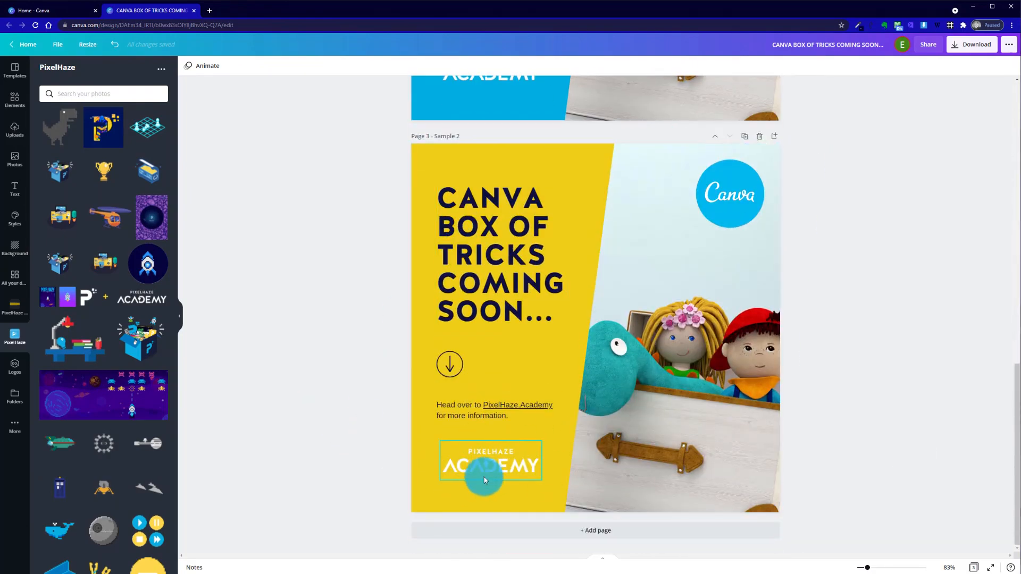
scroll(417, 408, "up", 3)
scroll(417, 408, "down", 3)
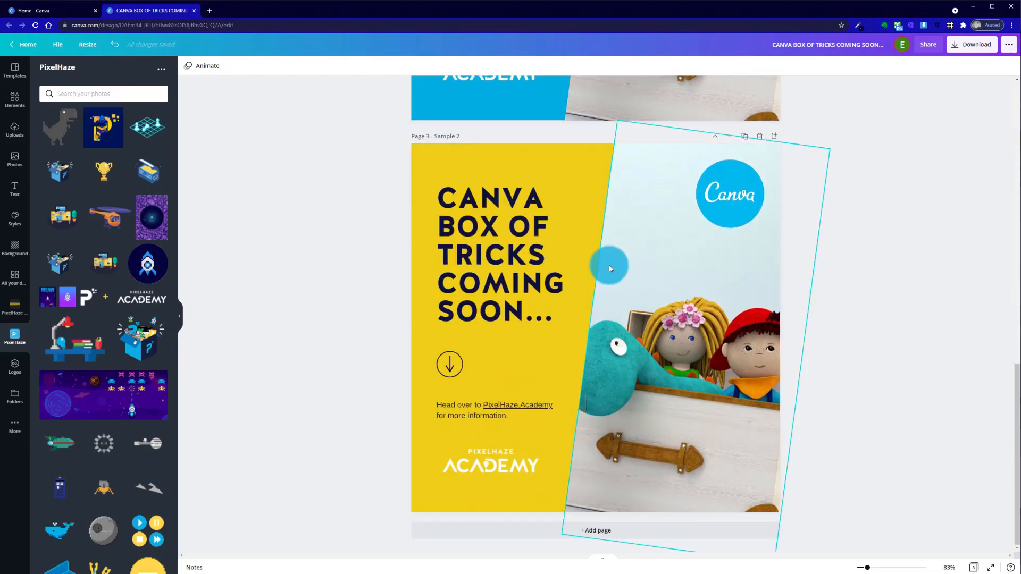
scroll(276, 285, "up", 10)
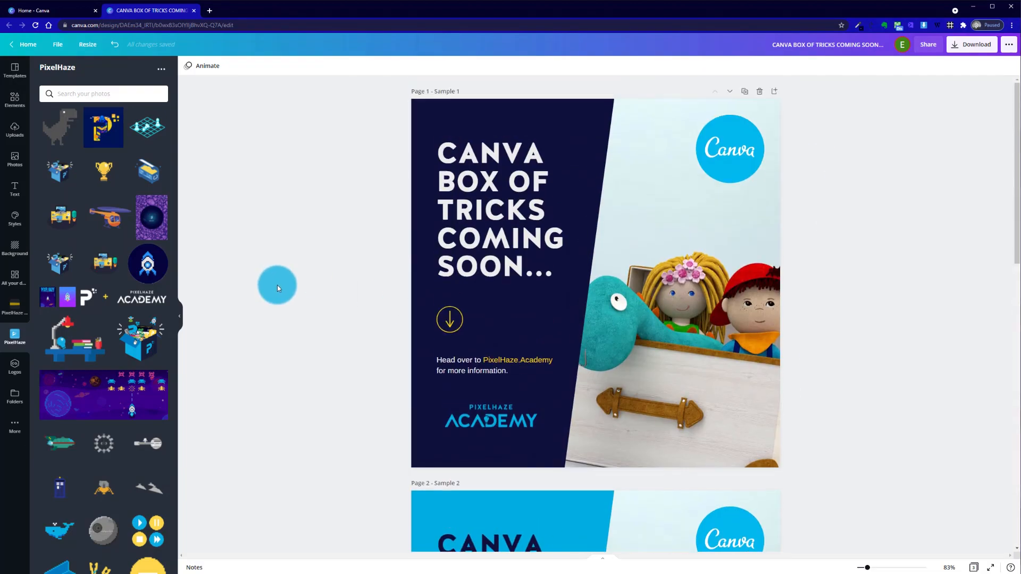
Retitle the yellow page 3 as "Sample 3"
scroll(276, 285, "down", 10)
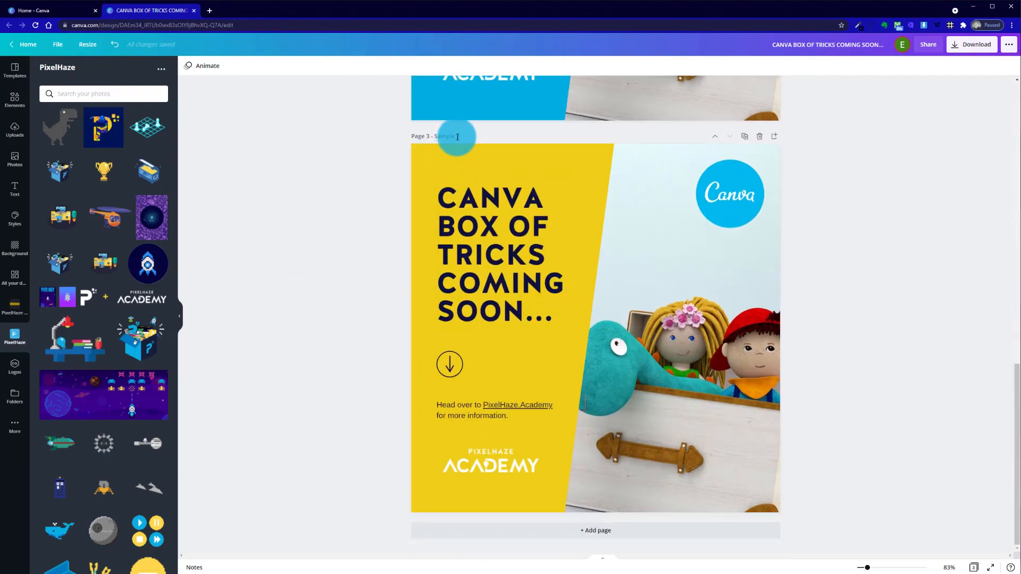
left_click(319, 139)
scroll(337, 171, "up", 5)
scroll(382, 213, "up", 2)
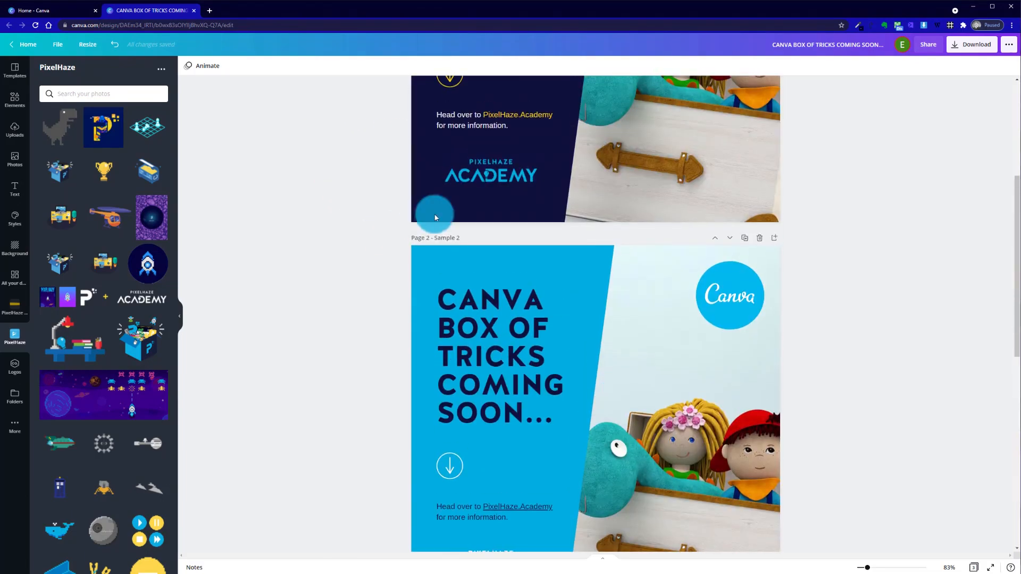
scroll(404, 249, "down", 6)
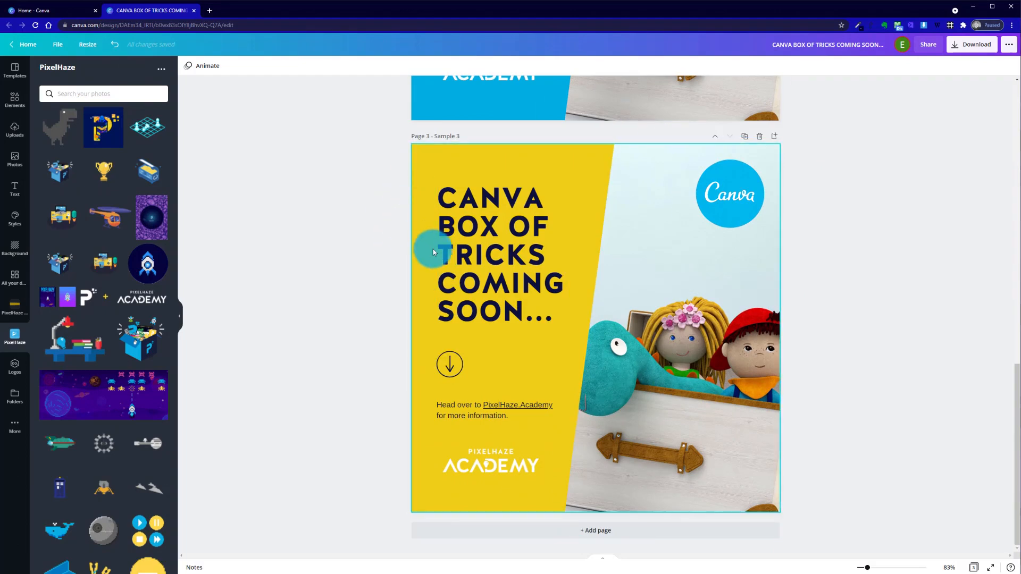
Move the yellow Sample 3 page up one position in the page order, and return it to the end
scroll(433, 254, "up", 8)
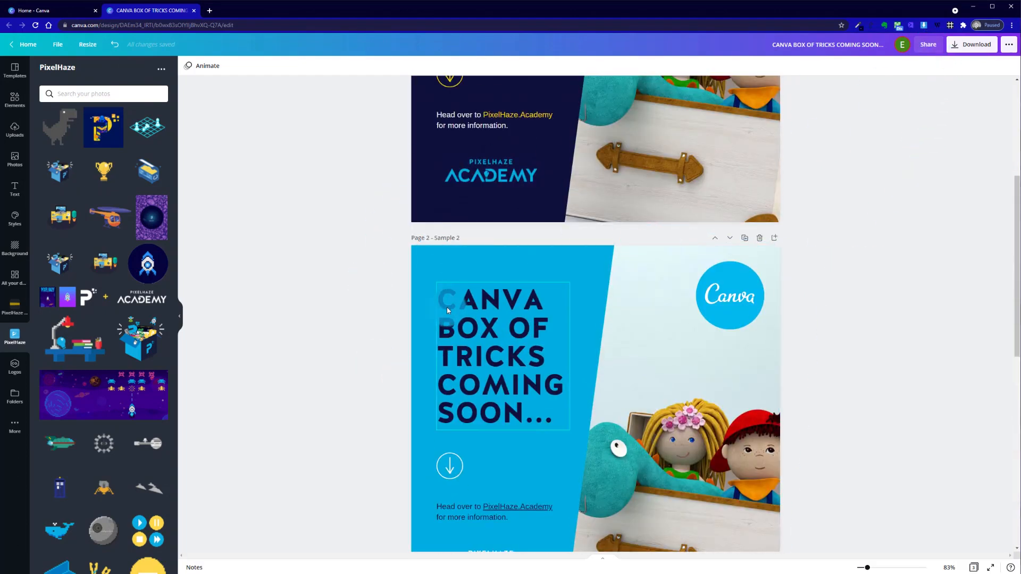
scroll(571, 419, "up", 5)
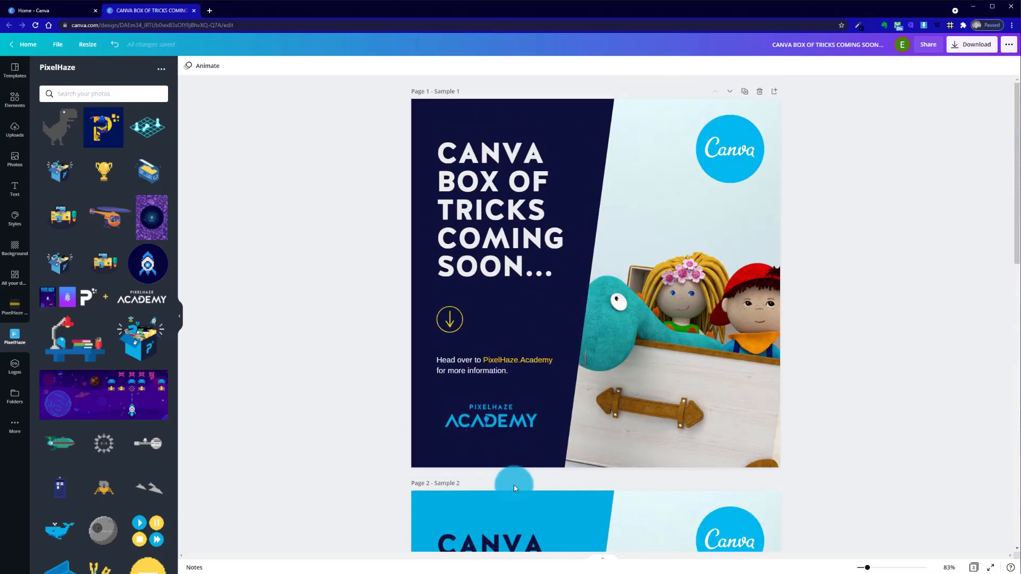
scroll(512, 481, "down", 15)
scroll(656, 436, "up", 15)
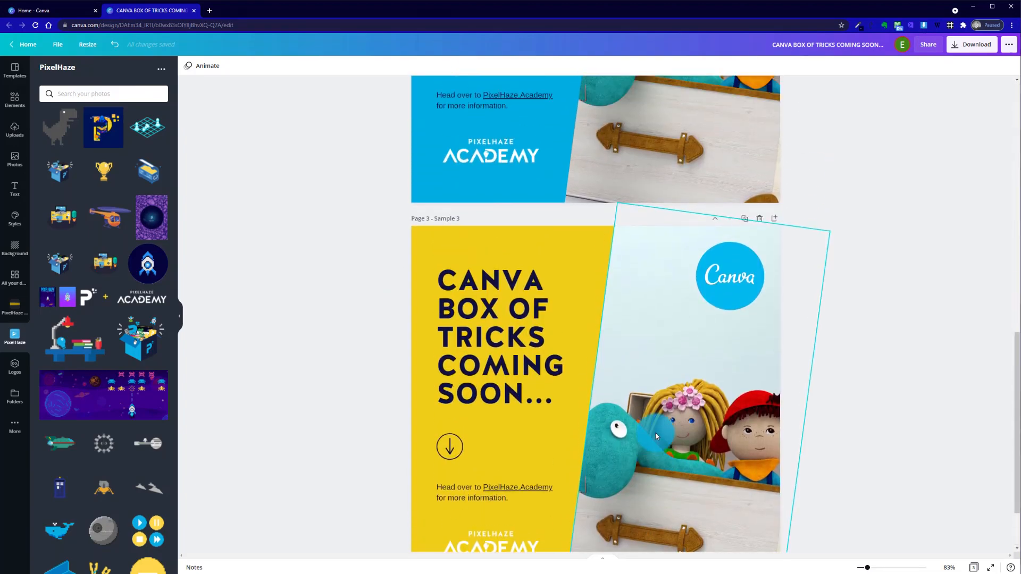
scroll(656, 435, "up", 1)
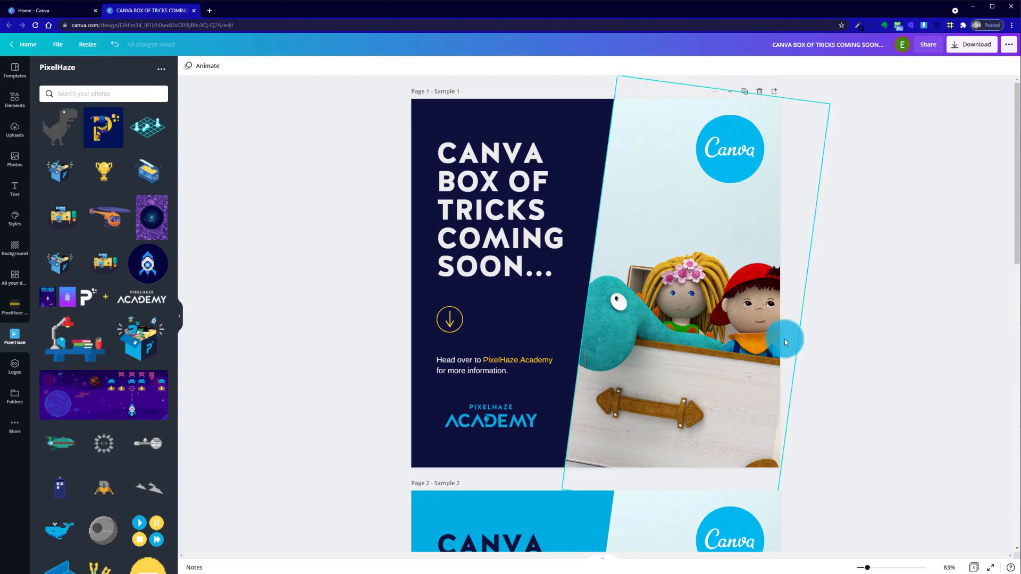
scroll(827, 363, "down", 10)
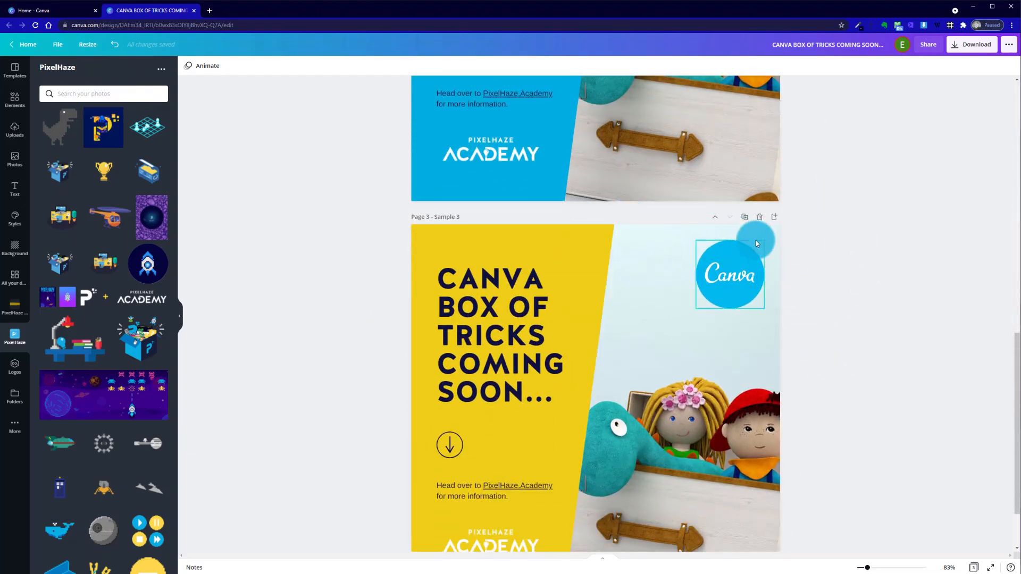
left_click(716, 224)
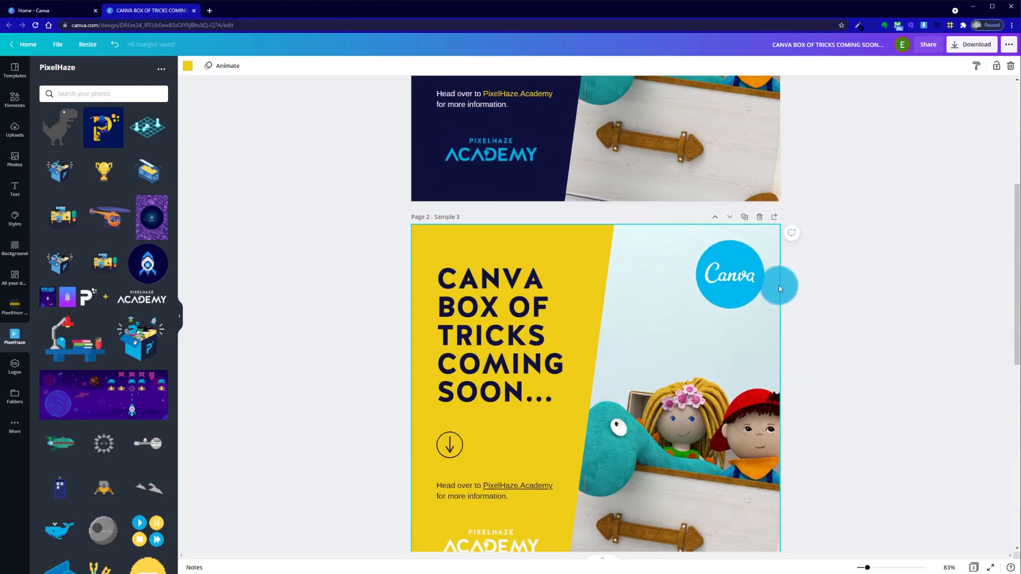
left_click(727, 218)
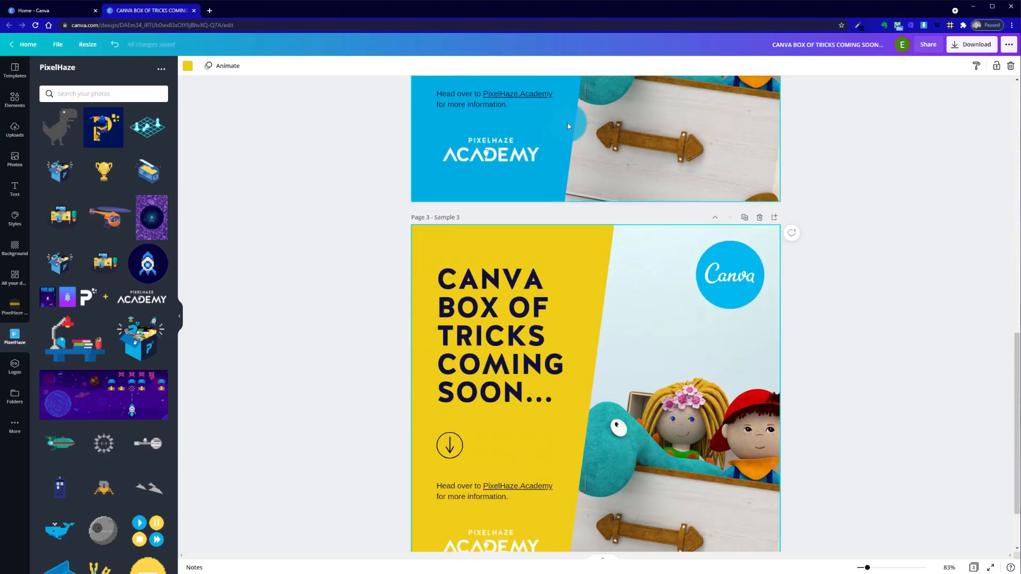
Move the blue Sample 2 page to the first position, and return it to second place
scroll(673, 365, "up", 3)
scroll(672, 364, "up", 10)
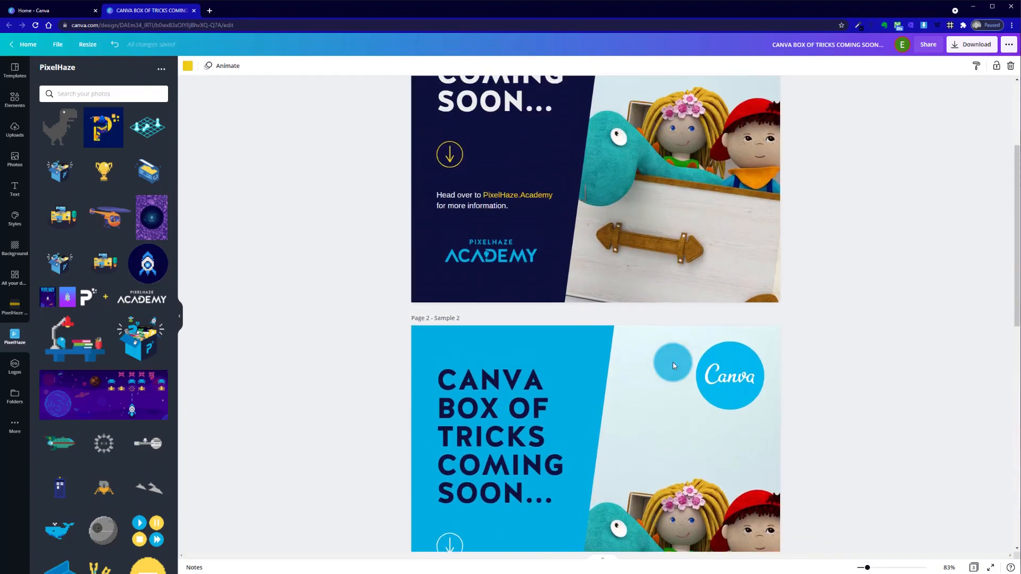
left_click(723, 450)
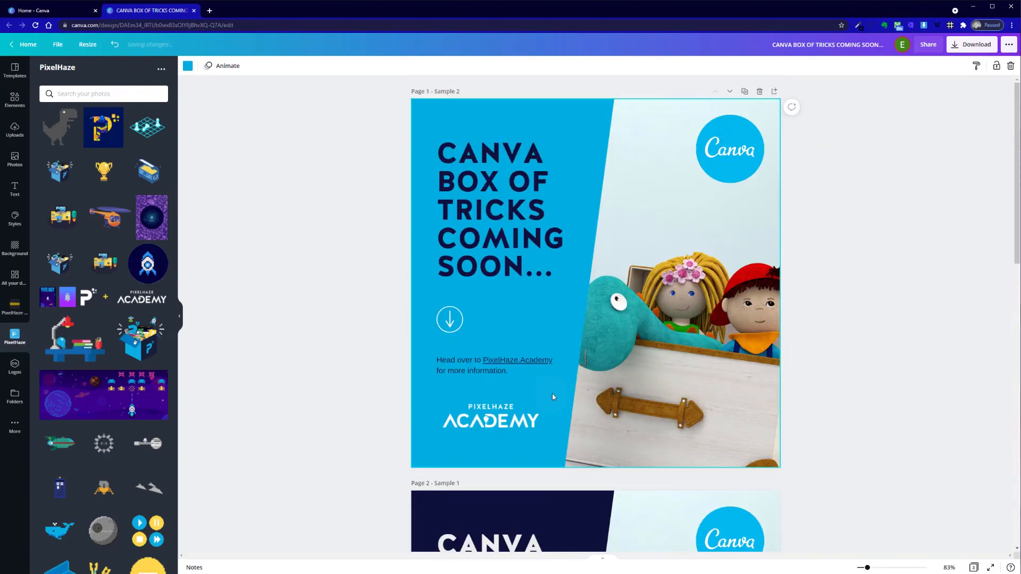
left_click(476, 109)
left_click(730, 93)
left_click(684, 290)
scroll(685, 289, "down", 3)
scroll(684, 290, "up", 10)
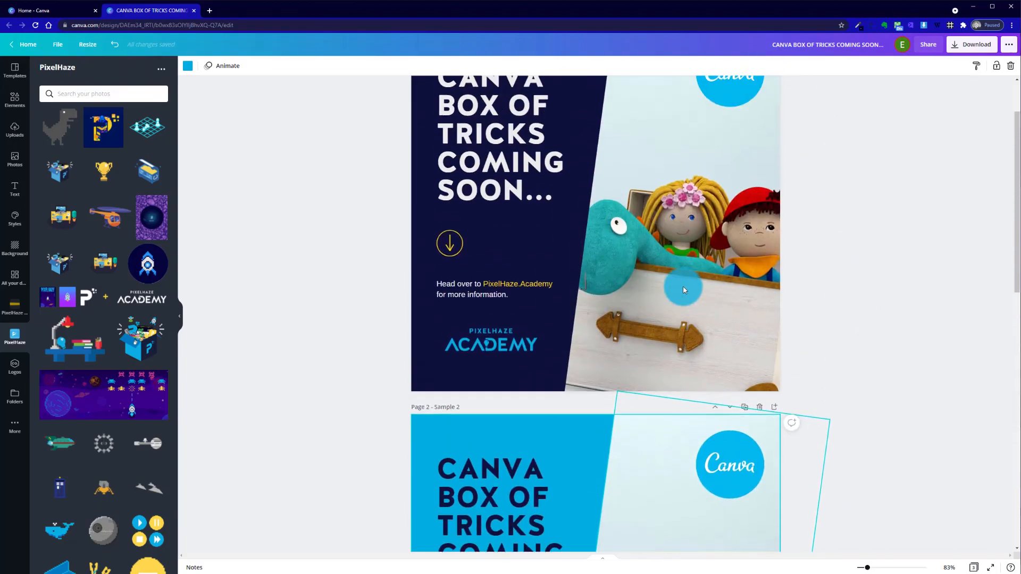
Add a new page directly after page 1 and delete its navy background
left_click(769, 280)
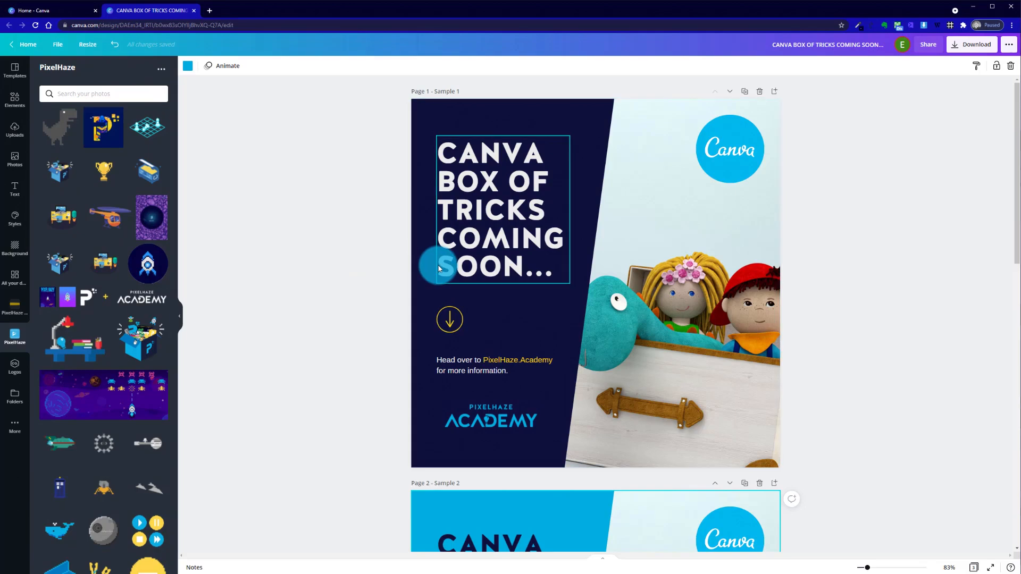
left_click(774, 93)
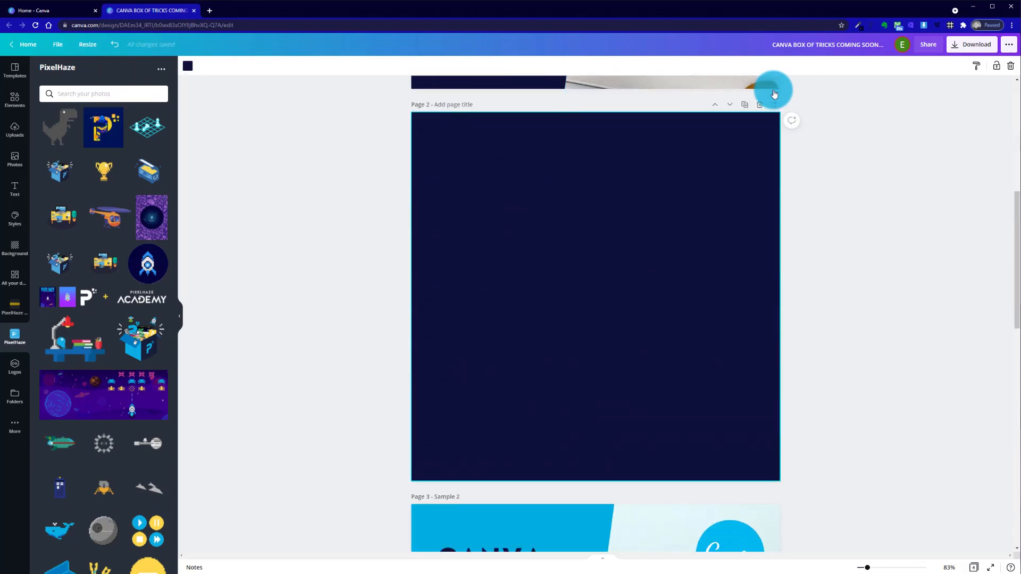
scroll(554, 333, "up", 7)
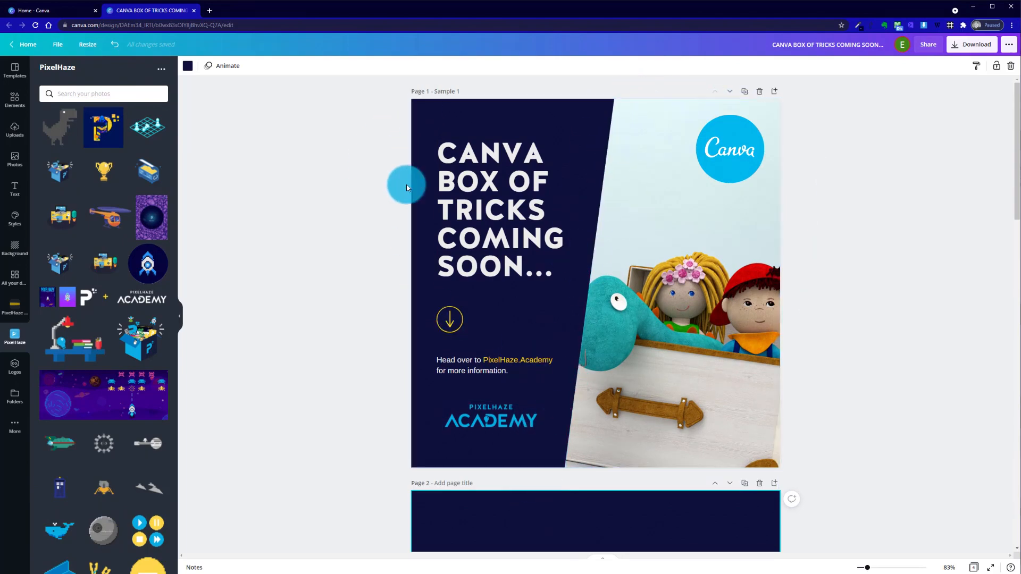
scroll(578, 426, "down", 5)
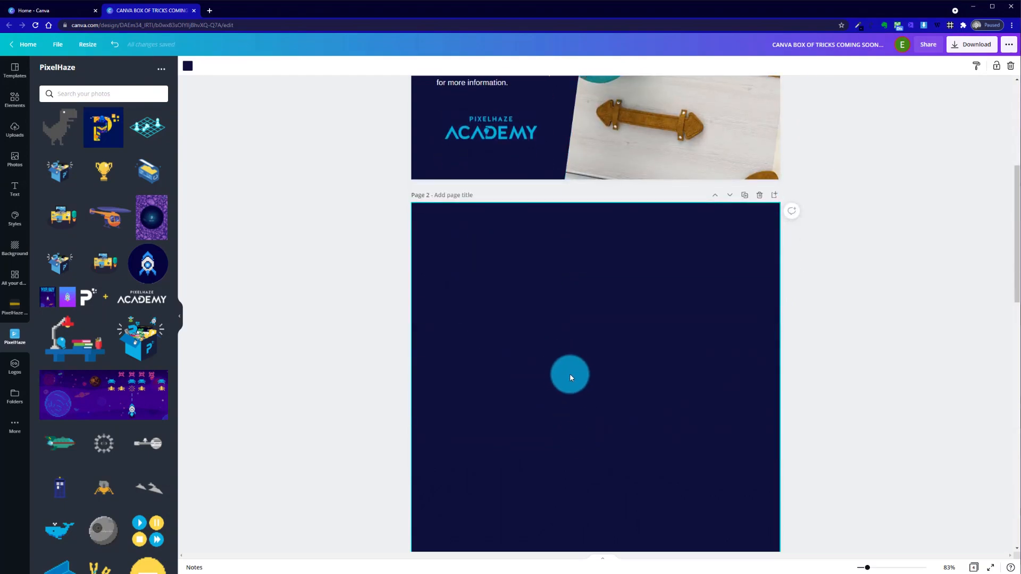
key("Delete")
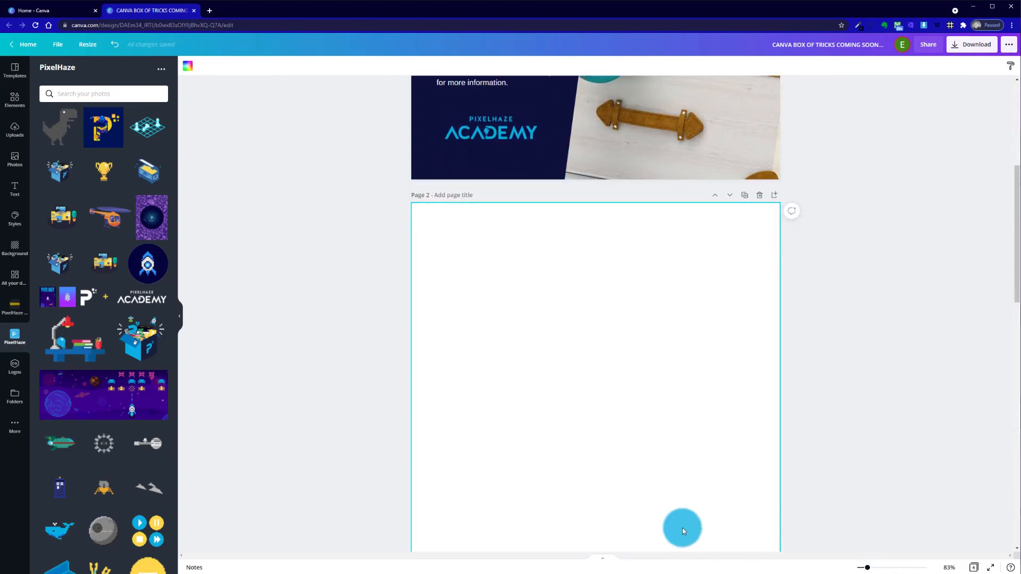
Place the purple space-rock image on blank page 2 and enlarge it to cover almost the whole page
left_click(154, 217)
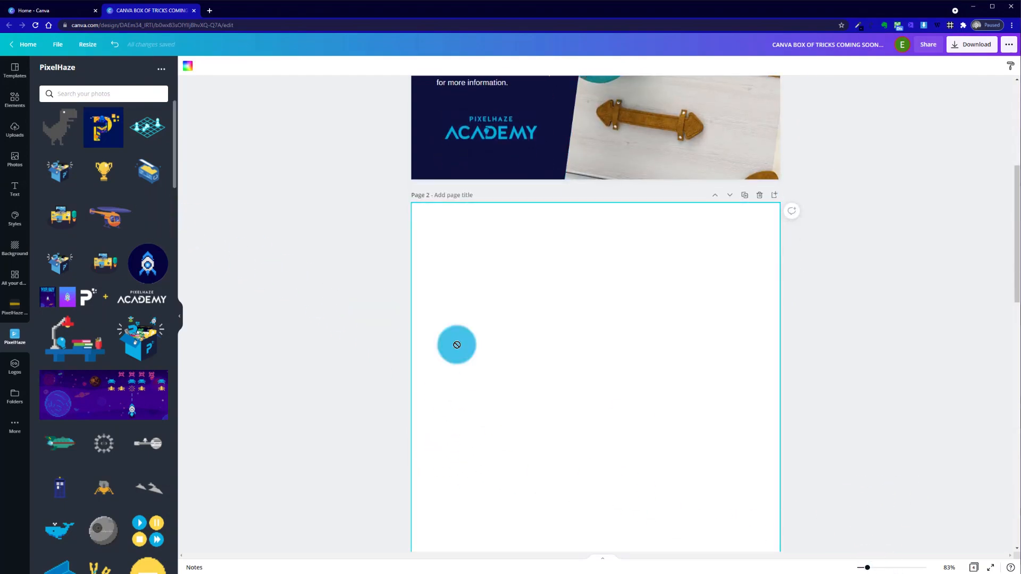
left_click_drag(619, 477, 536, 336)
left_click_drag(603, 472, 870, 573)
left_click_drag(631, 445, 648, 422)
left_click(850, 411)
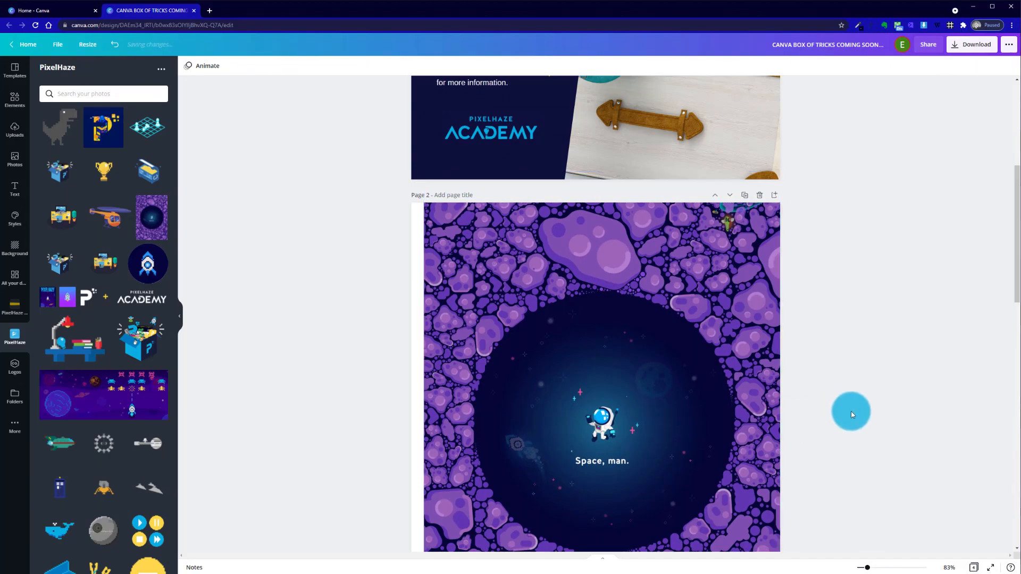
scroll(851, 410, "down", 8)
scroll(850, 411, "up", 10)
Delete the space image from page 2, and remove the blank page from the design
left_click(587, 381)
key("Delete")
left_click(788, 150)
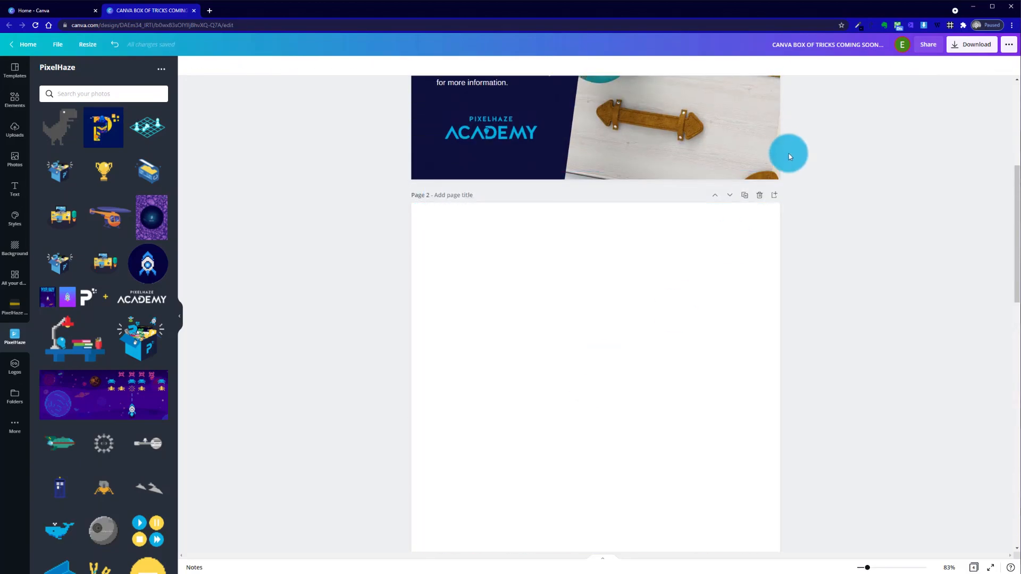
left_click(759, 200)
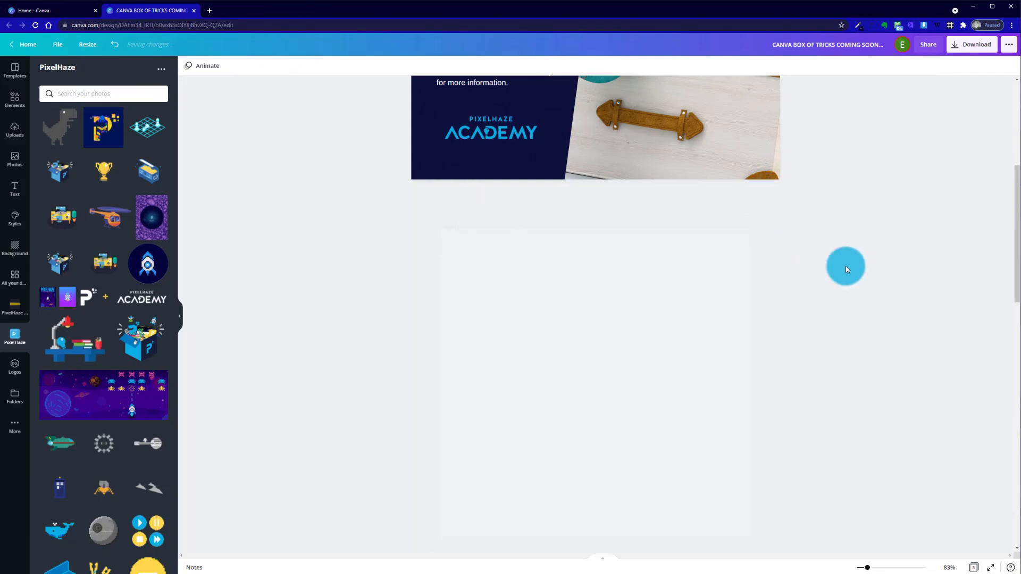
scroll(859, 275, "down", 7)
scroll(859, 275, "up", 10)
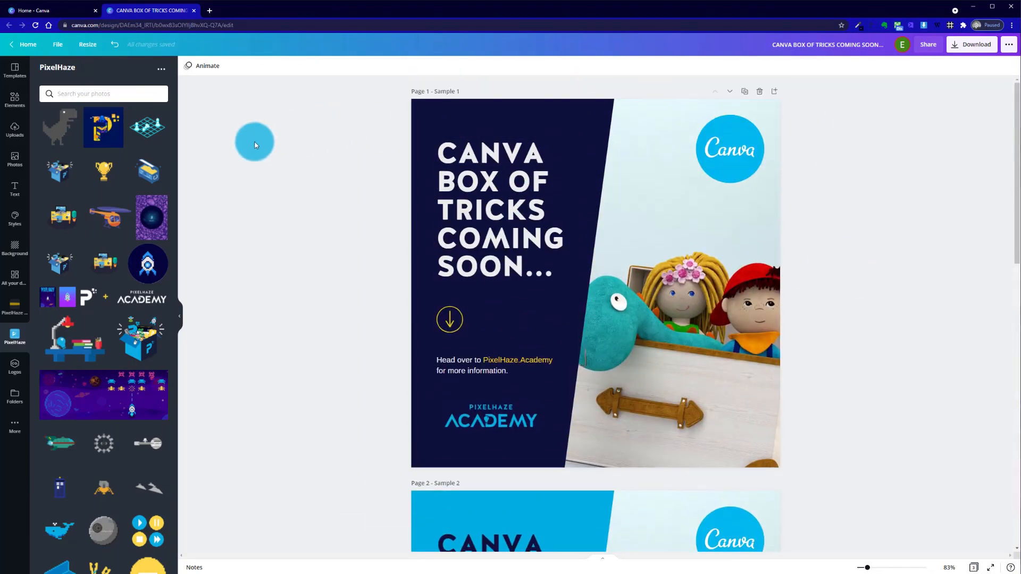
Turn on the rulers and the guides for the design
left_click(59, 45)
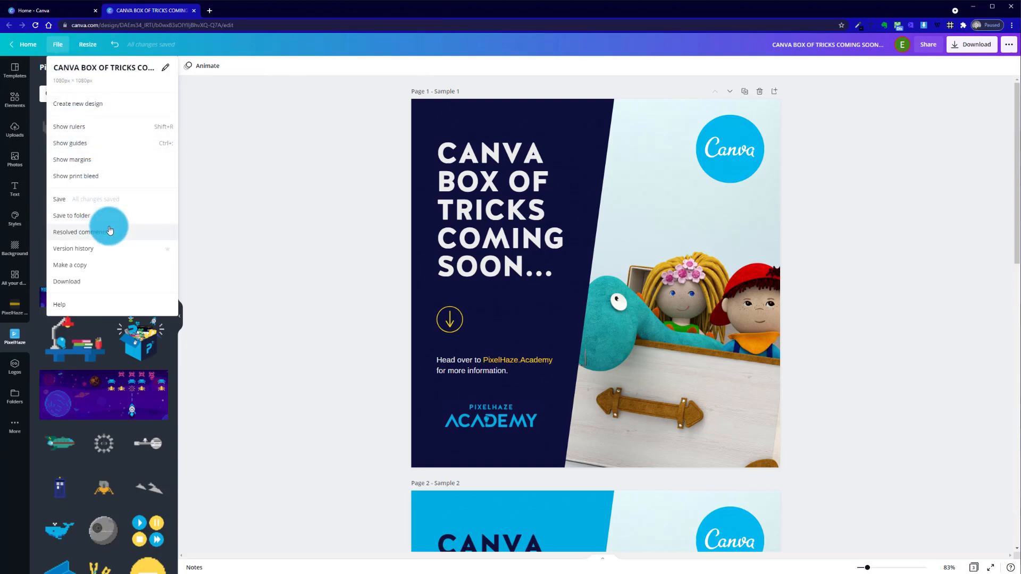
left_click(96, 131)
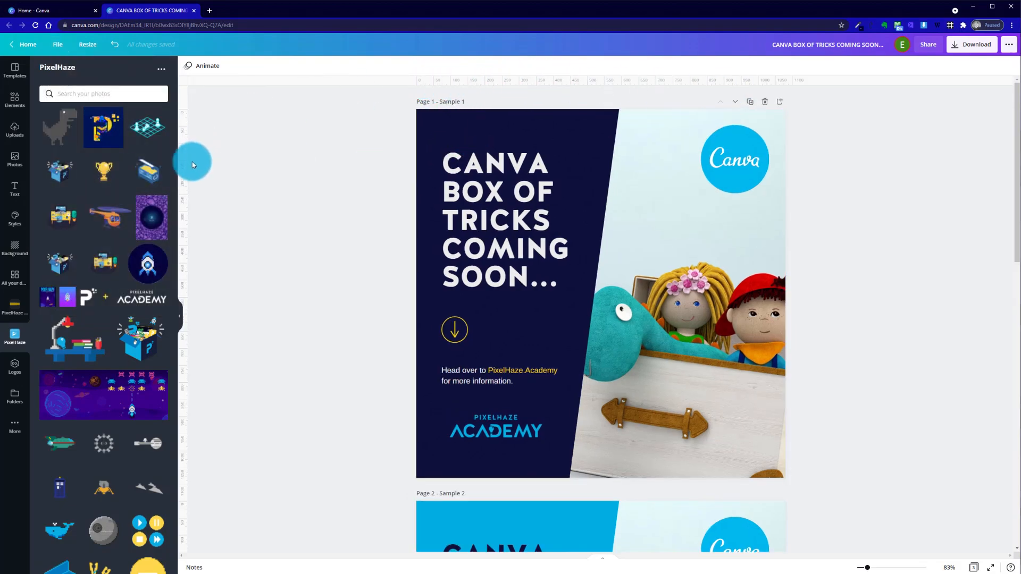
left_click_drag(189, 83, 426, 170)
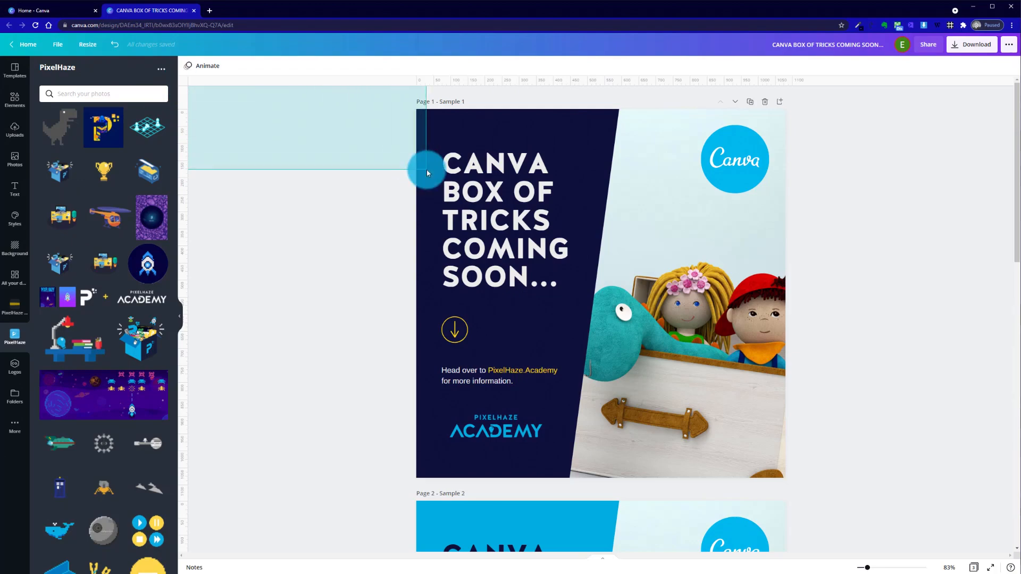
left_click(59, 45)
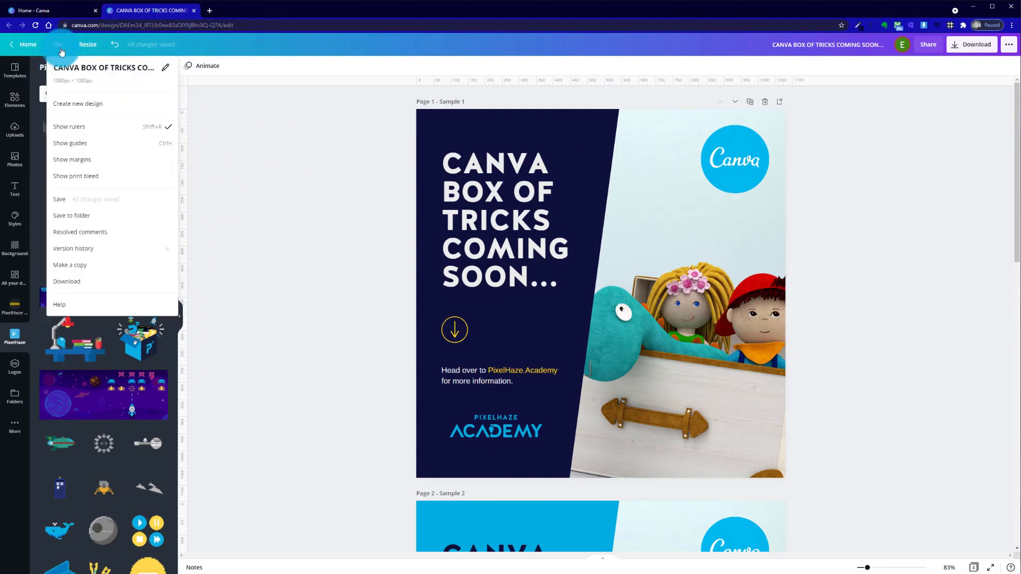
left_click(92, 152)
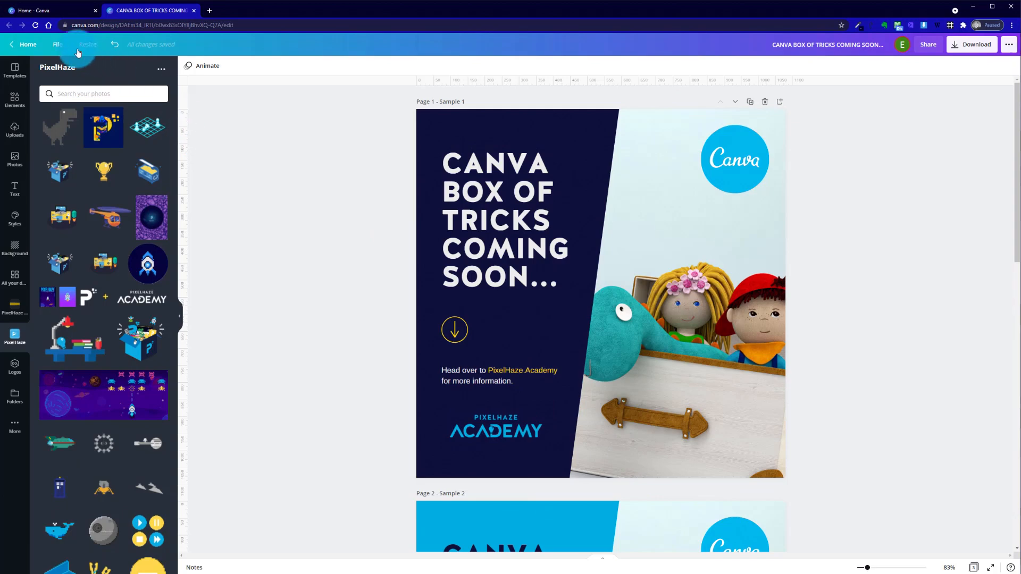
Turn on the print bleed display and check the edges of all three sample pages
left_click(64, 45)
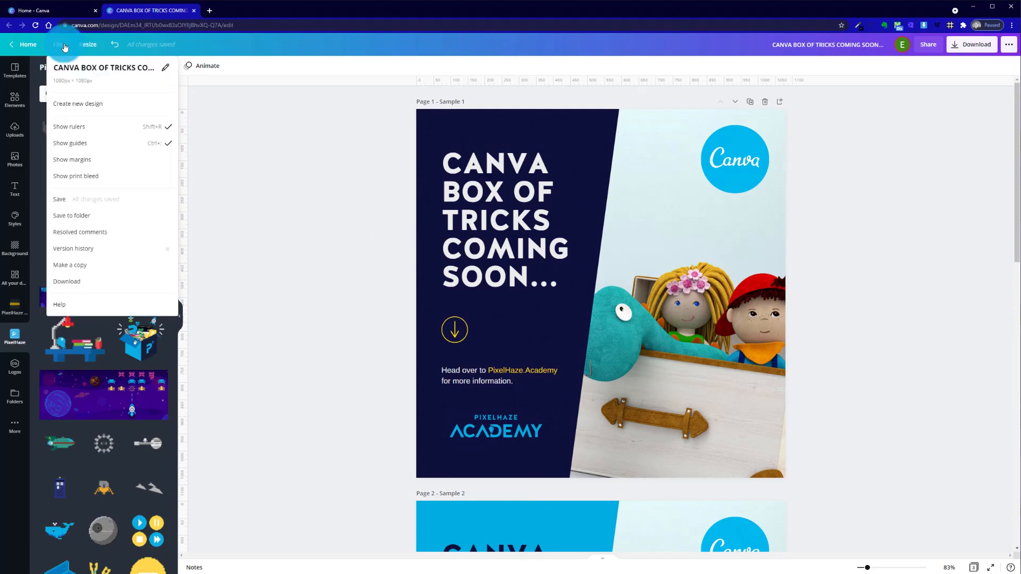
left_click(99, 177)
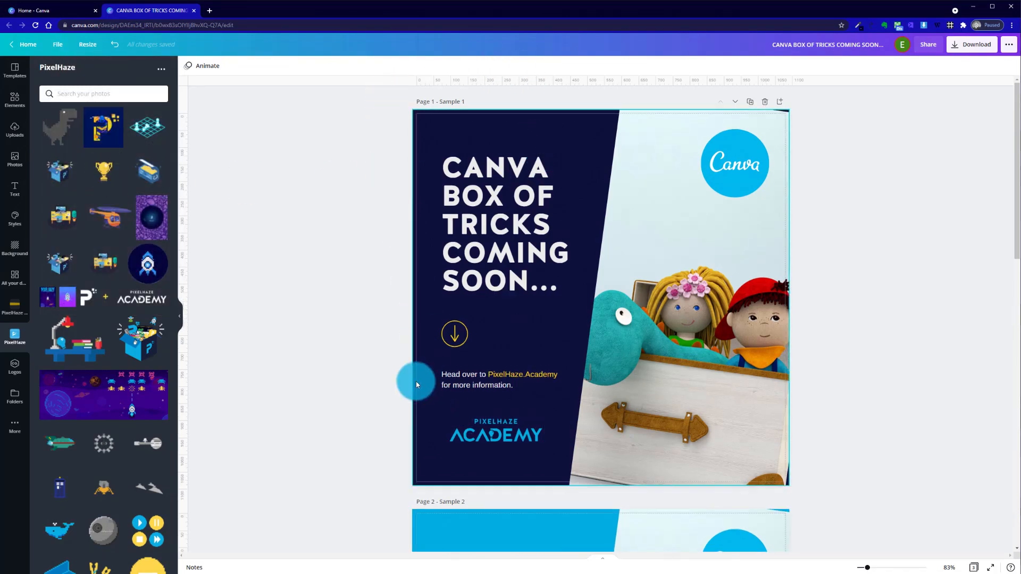
scroll(415, 382, "down", 7)
scroll(416, 381, "down", 1)
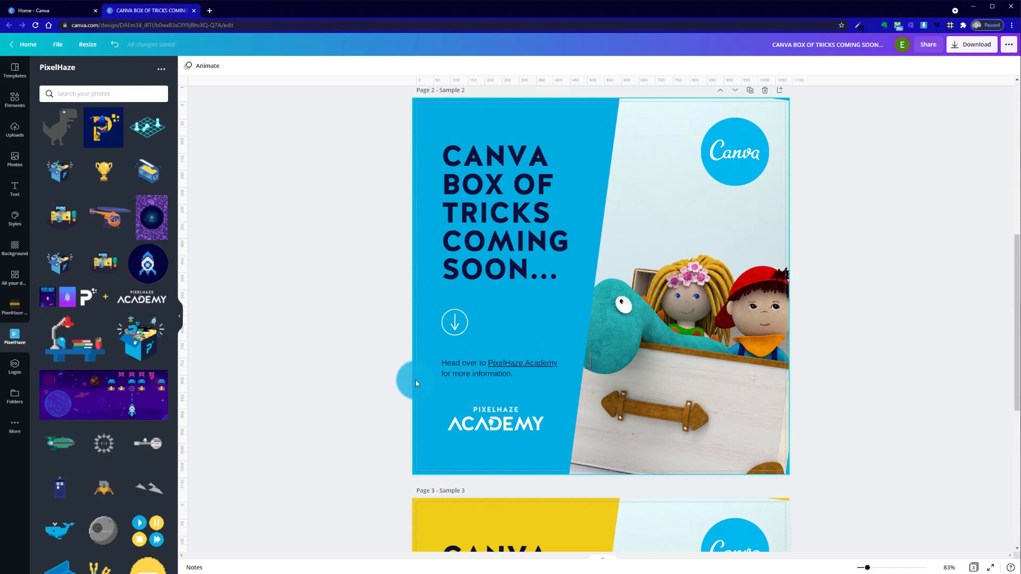
scroll(416, 379, "down", 5)
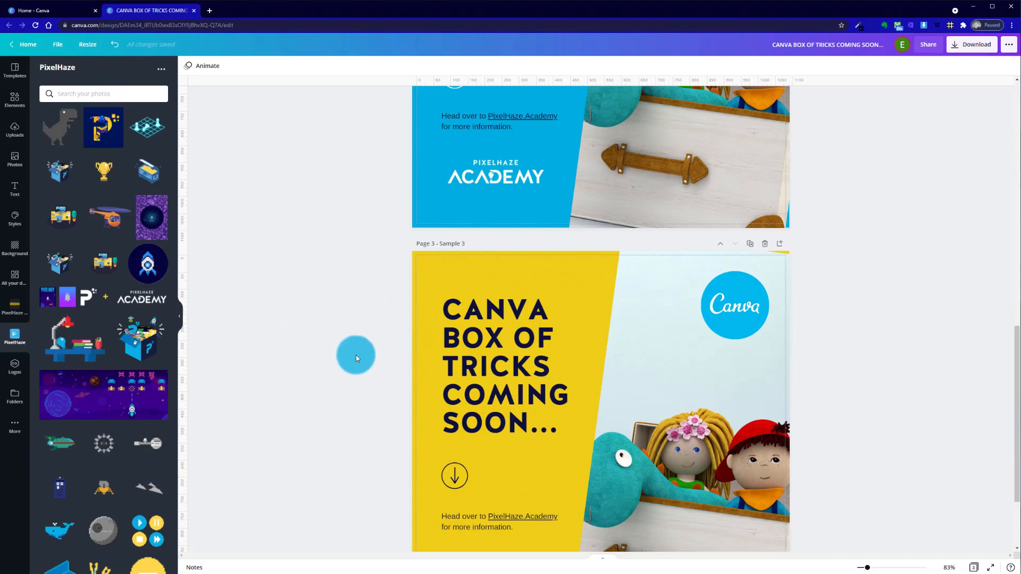
scroll(378, 322, "down", 2)
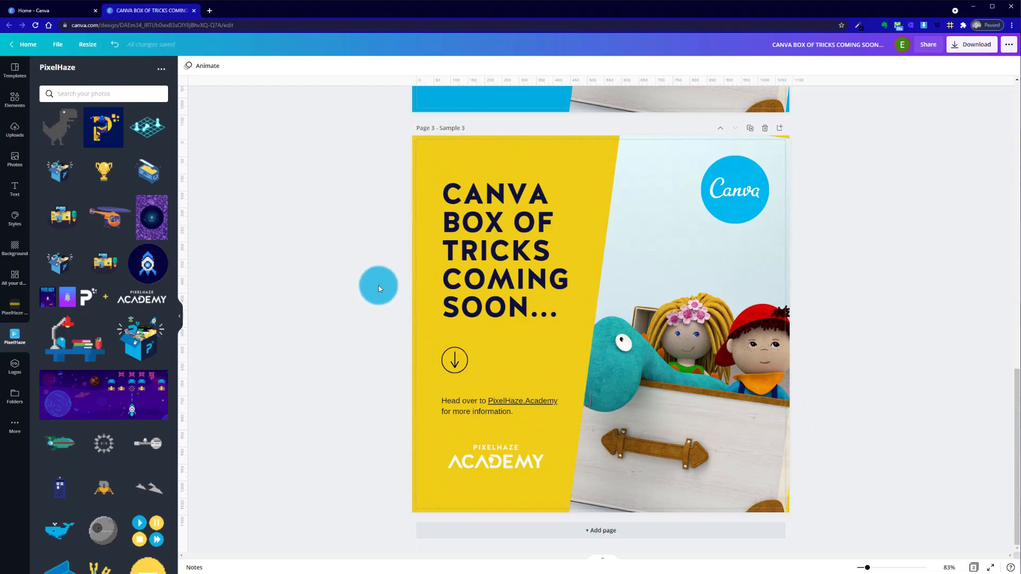
scroll(378, 289, "up", 8)
scroll(378, 289, "up", 7)
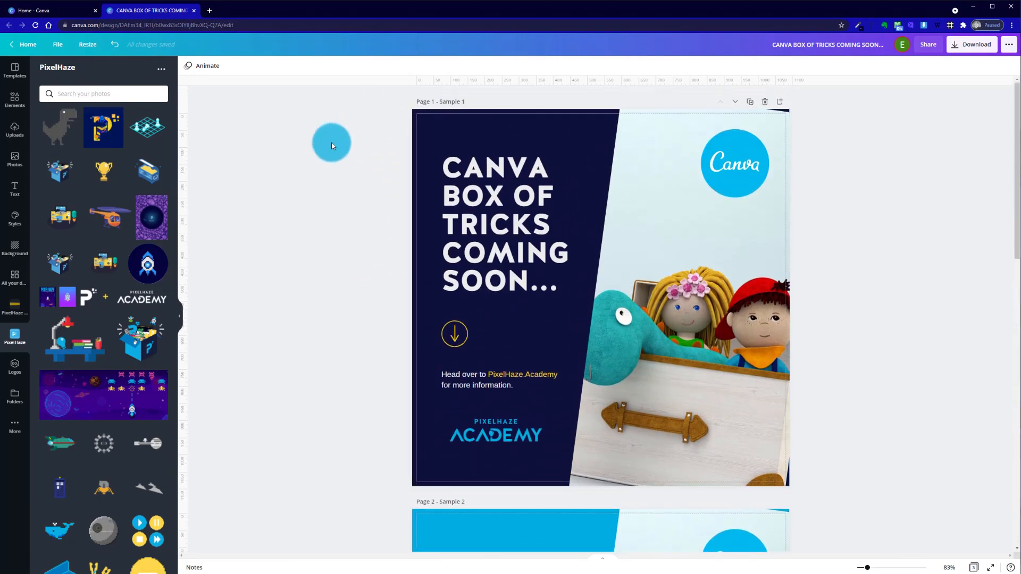
Turn off the print bleed display
left_click(58, 44)
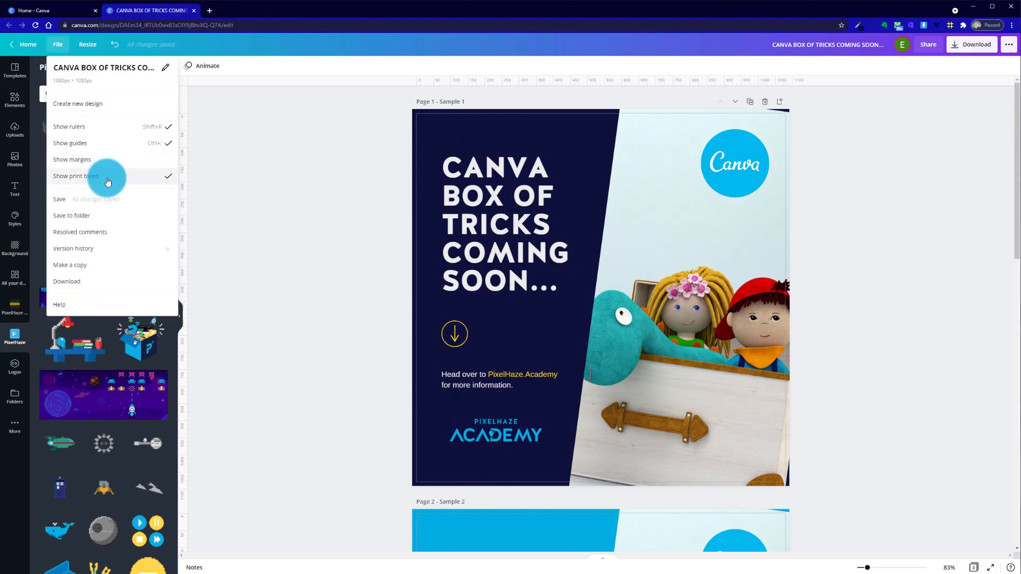
left_click(107, 182)
left_click(57, 46)
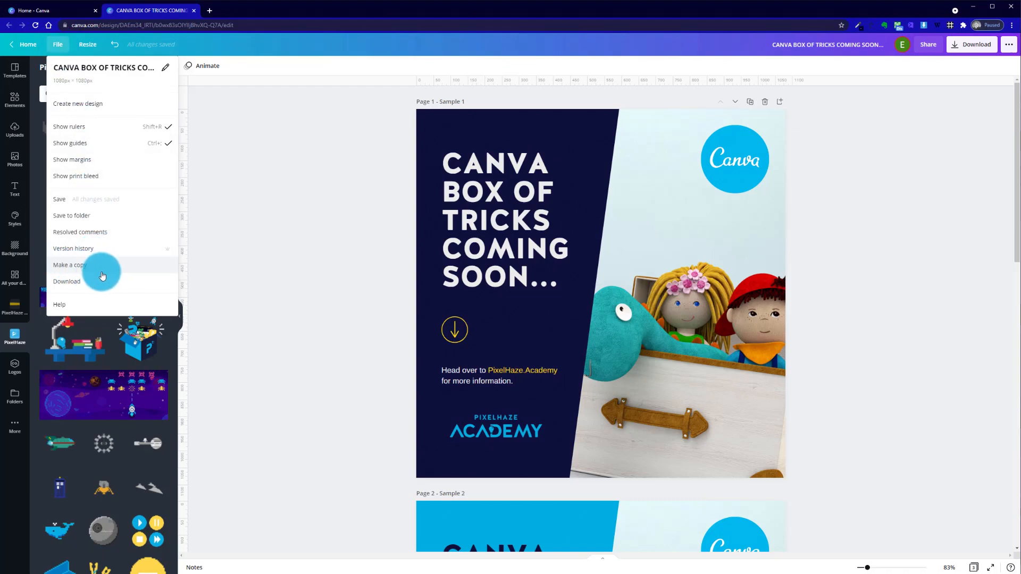
left_click(319, 215)
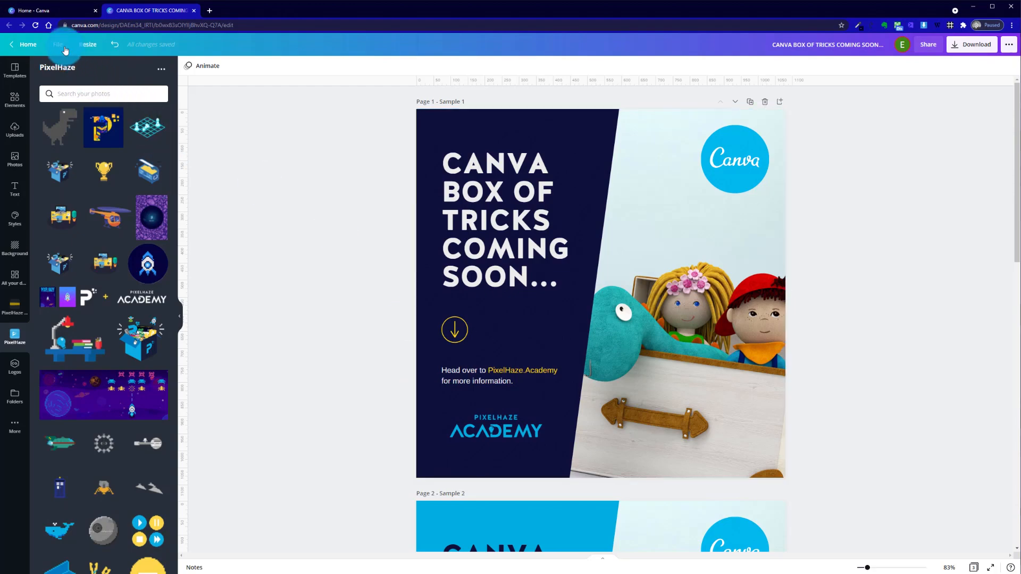
Create a copy of the design resized to Facebook Cover, and return to the original design
left_click(83, 45)
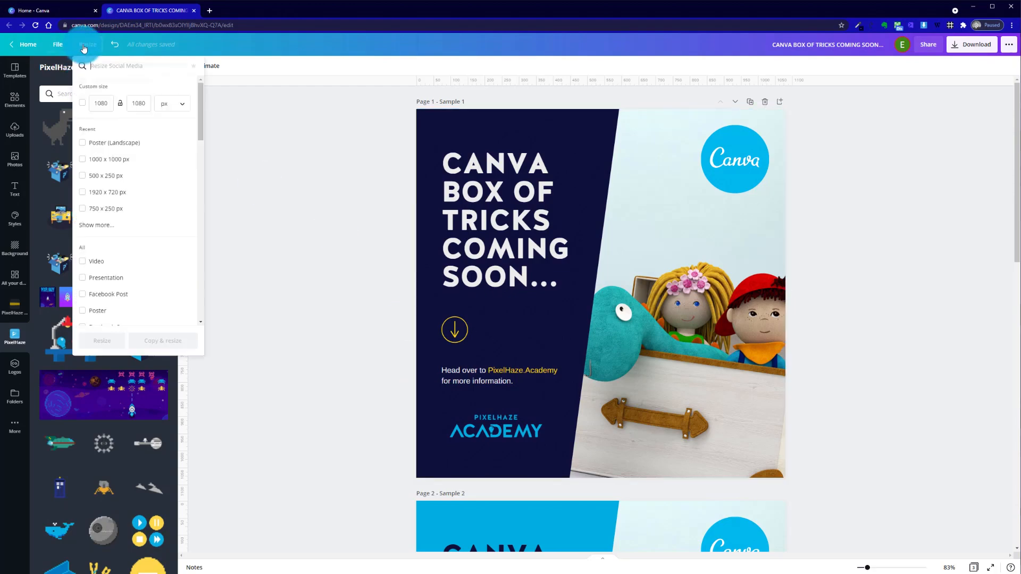
scroll(118, 260, "down", 3)
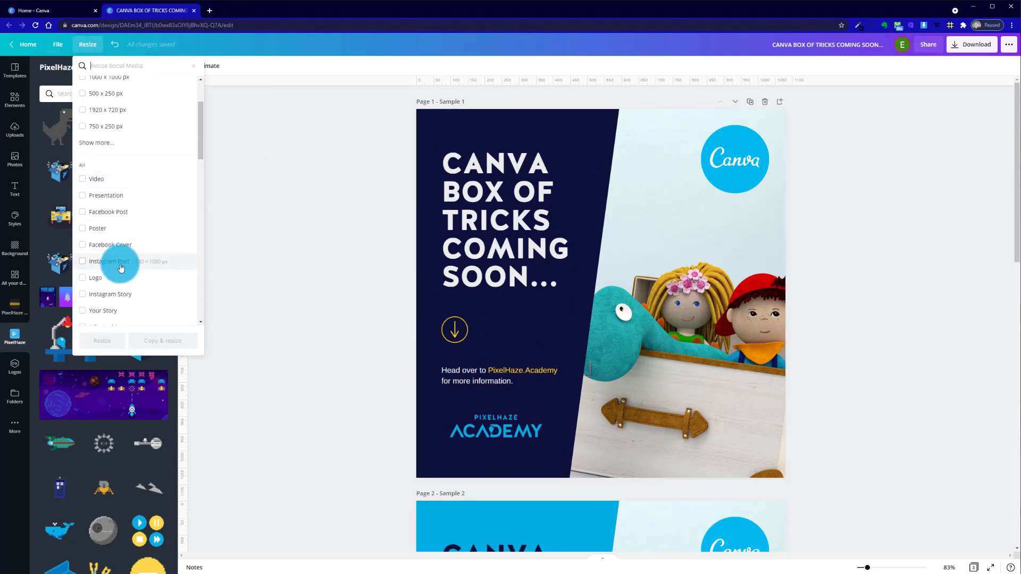
scroll(120, 267, "down", 7)
scroll(120, 268, "up", 3)
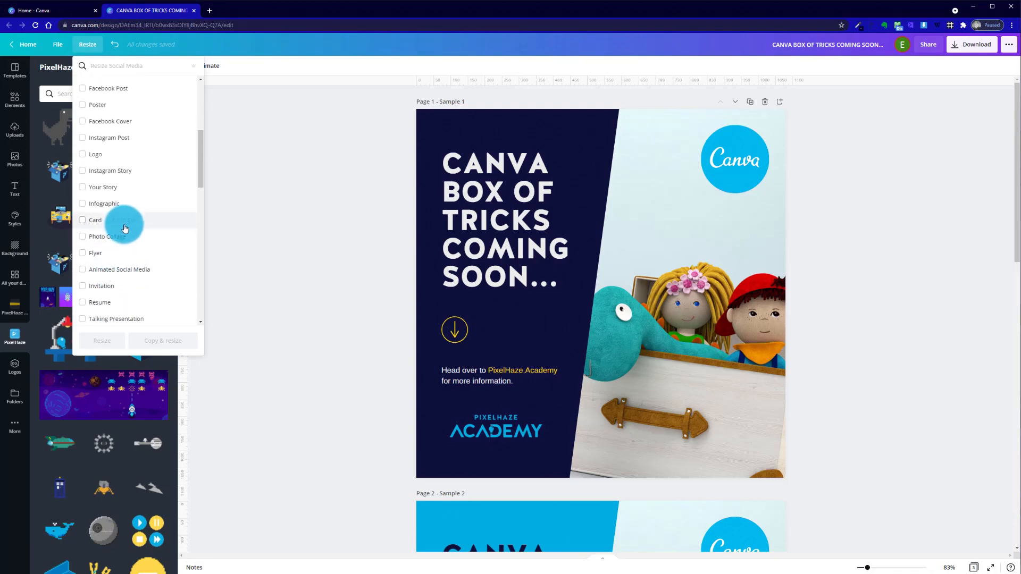
scroll(123, 264, "up", 3)
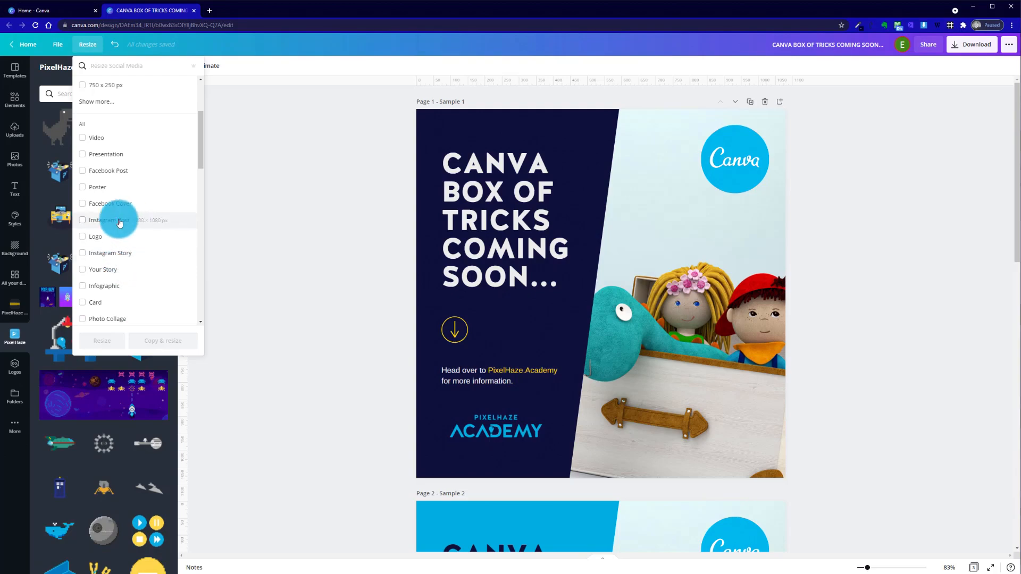
left_click(83, 204)
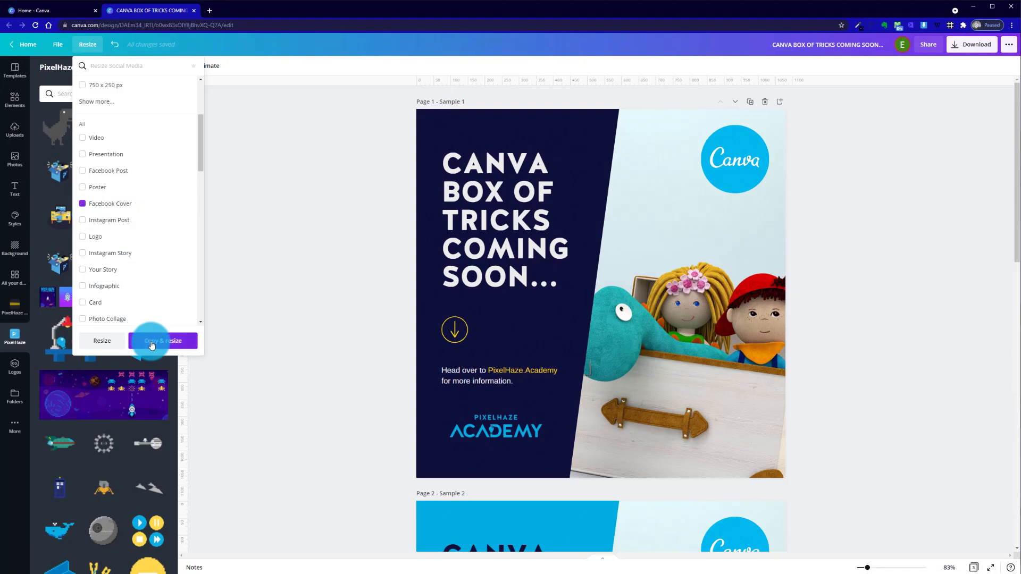
left_click(152, 344)
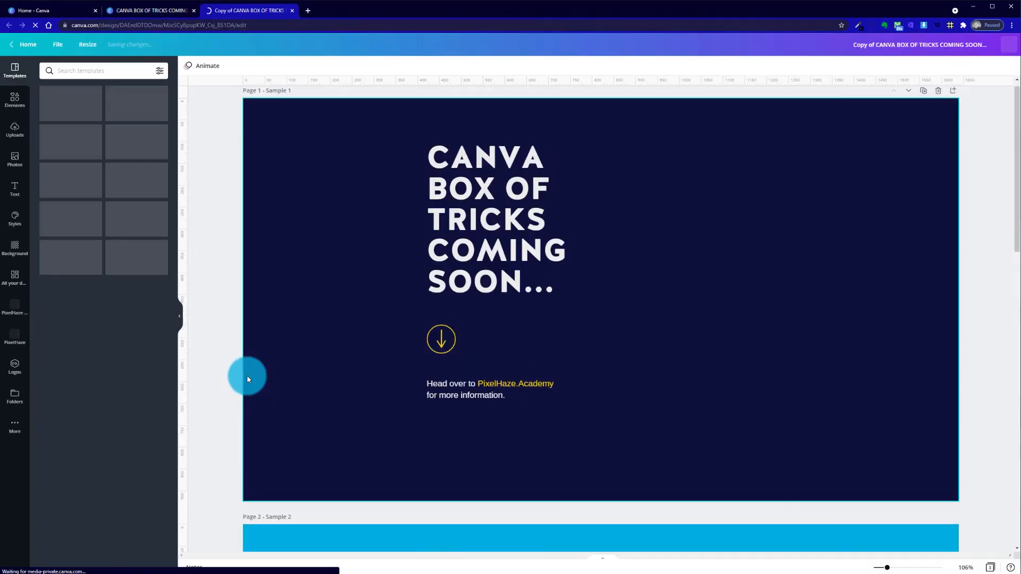
left_click(160, 11)
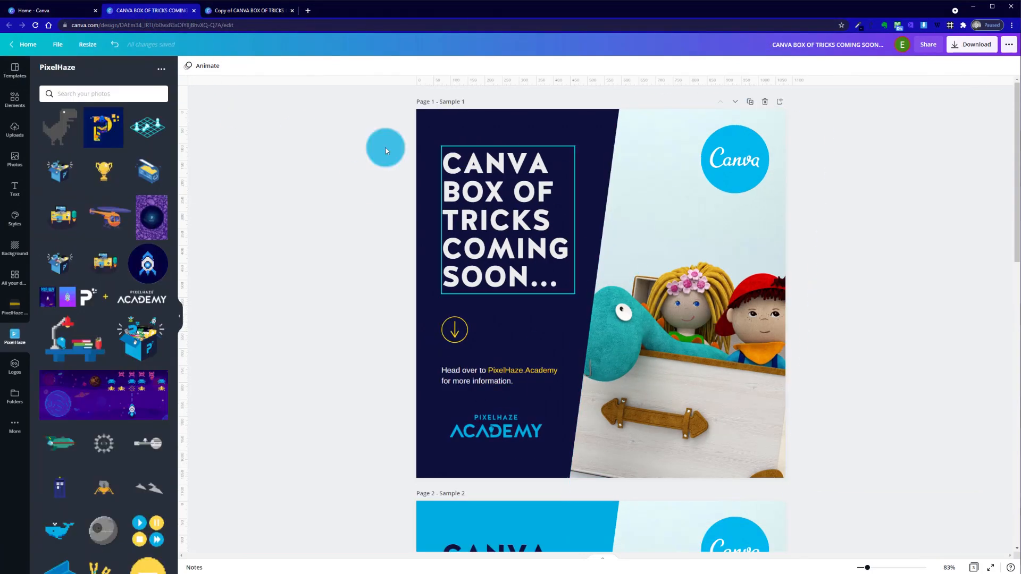
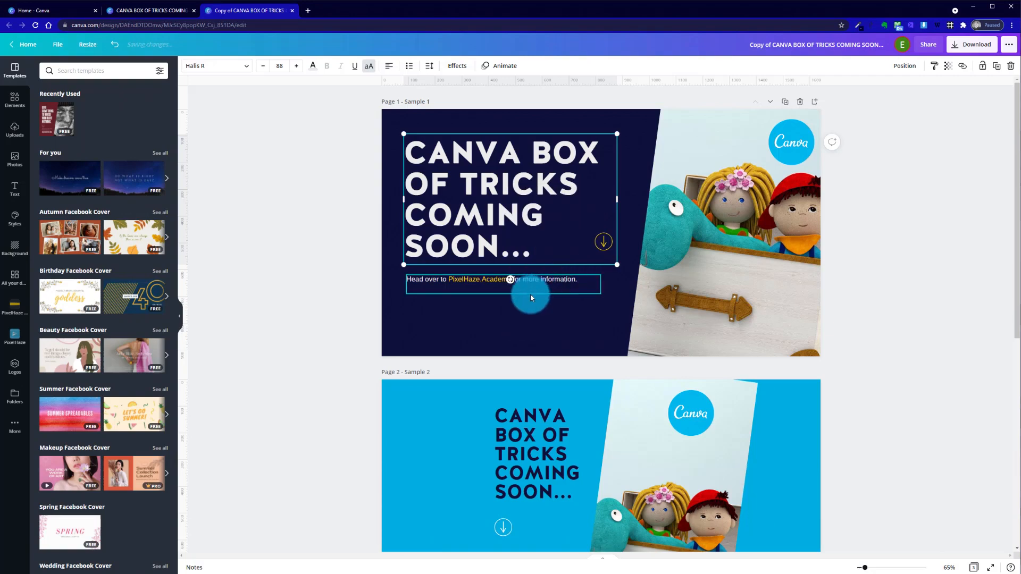
Delete the arrow icon next to the heading on the Sample 1 page
left_click(528, 344)
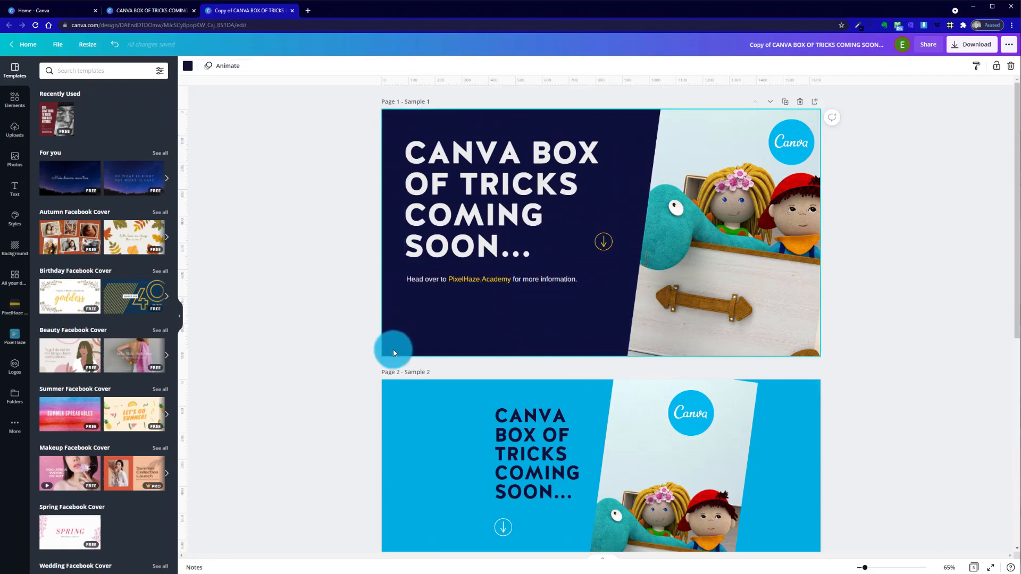
left_click(606, 239)
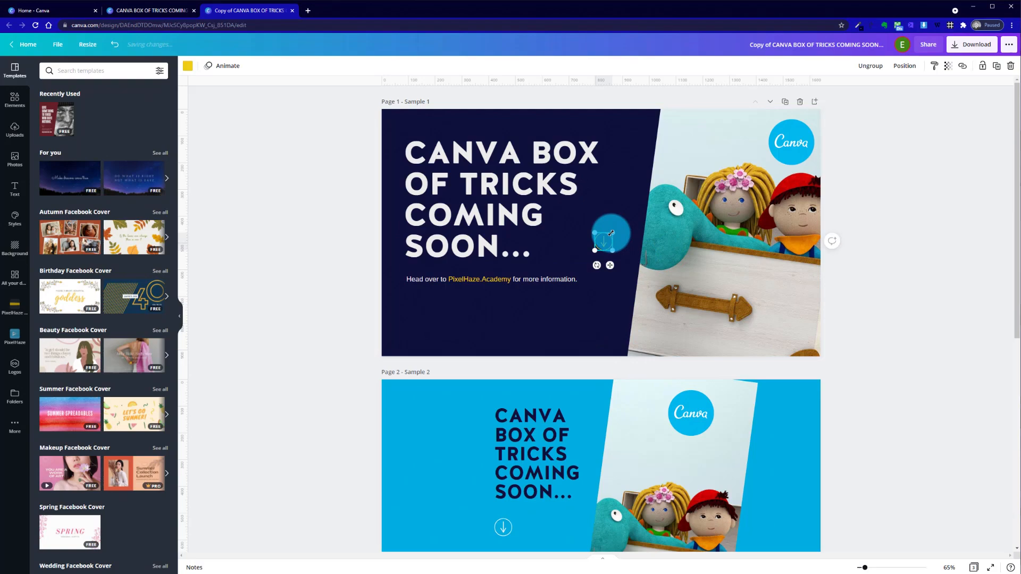
key("Delete")
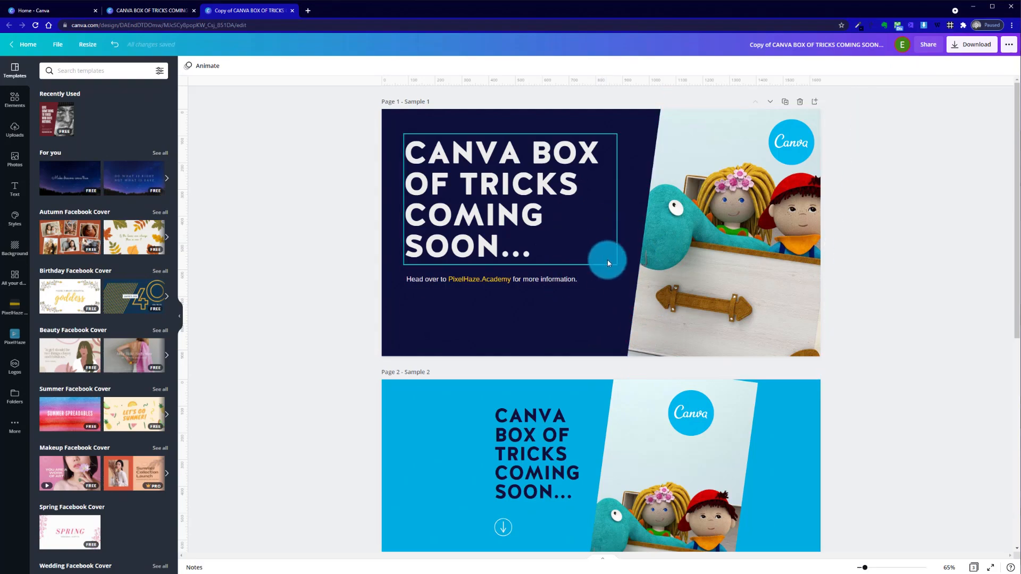
left_click(433, 160)
left_click(501, 333)
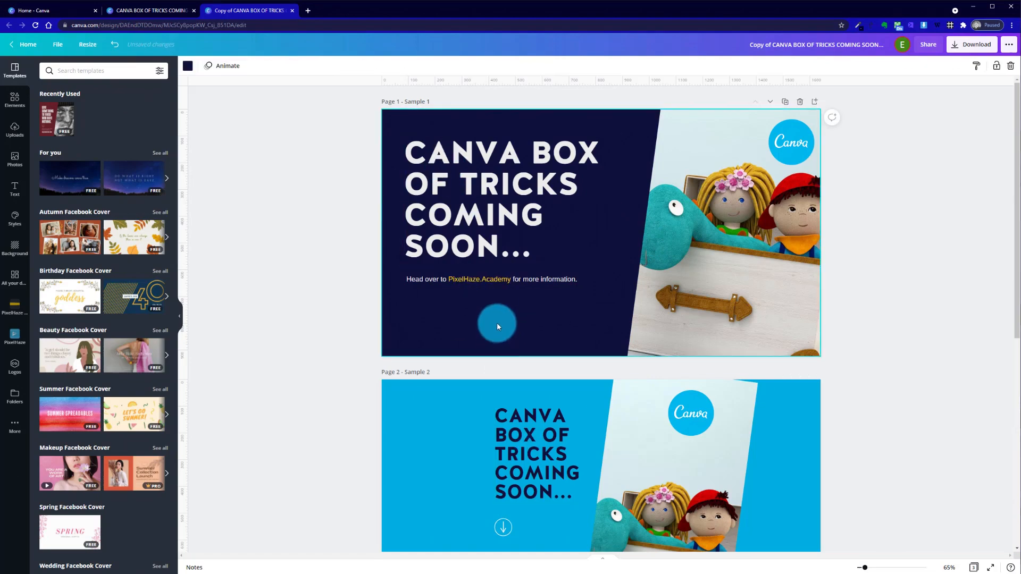
Increase the font size of the "Head over to PixelHaze.Academy" text and widen its text box to fit on one line
left_click(567, 279)
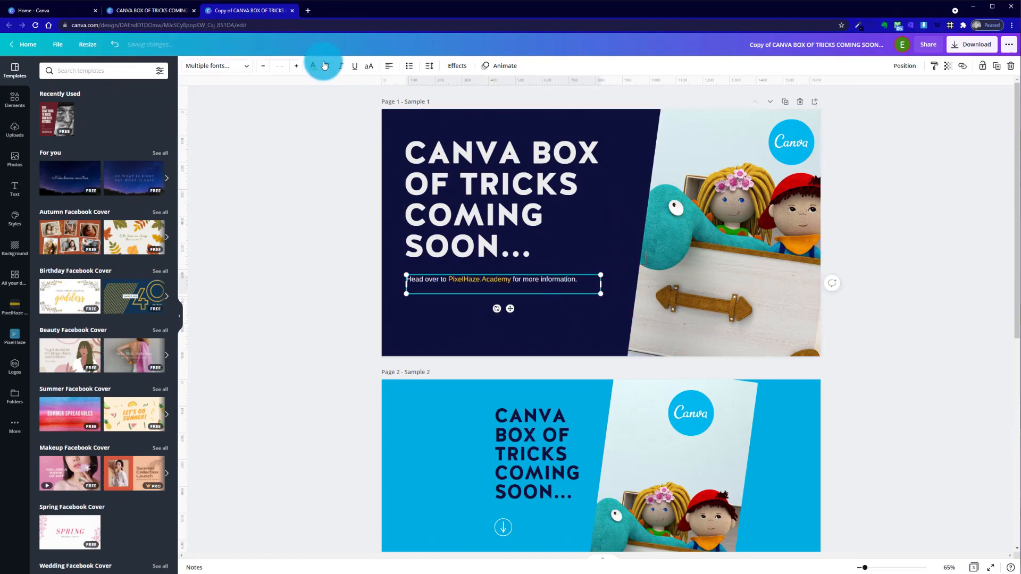
left_click(296, 65)
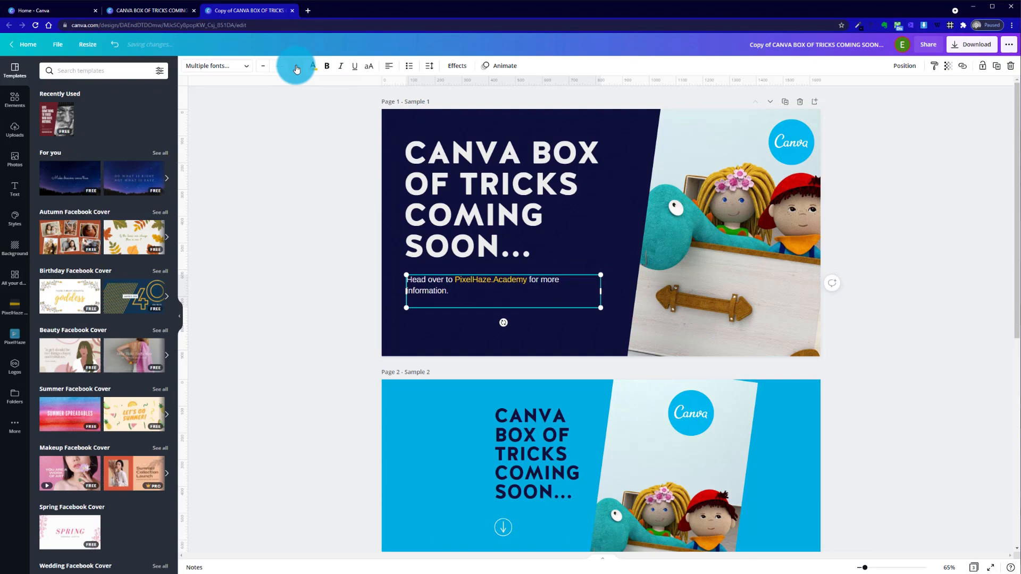
left_click(567, 292)
left_click_drag(611, 294, 617, 292)
left_click(549, 334)
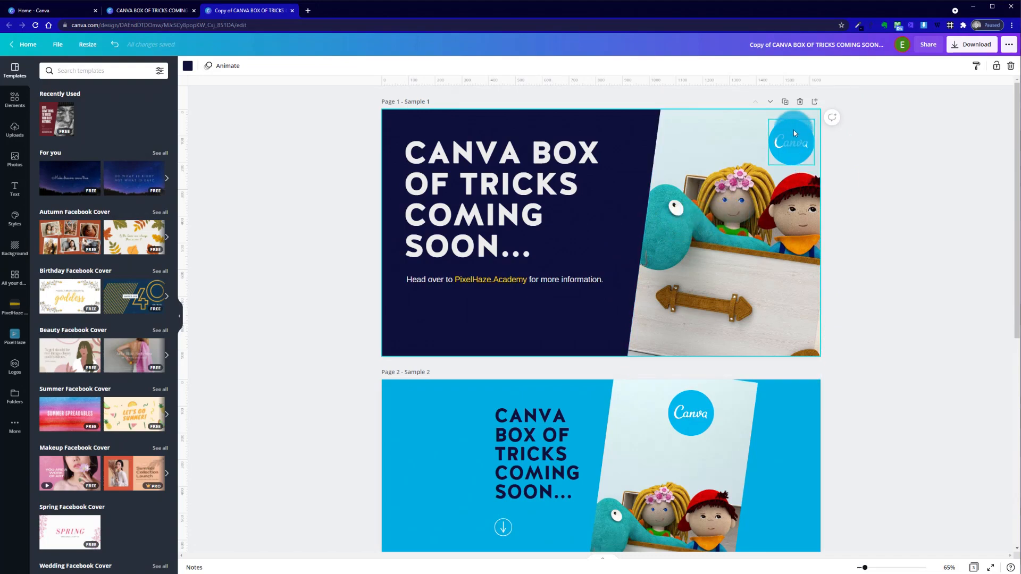
Move the Canva logo on page 1 slightly inward from the page's right edge
left_click_drag(793, 131, 786, 136)
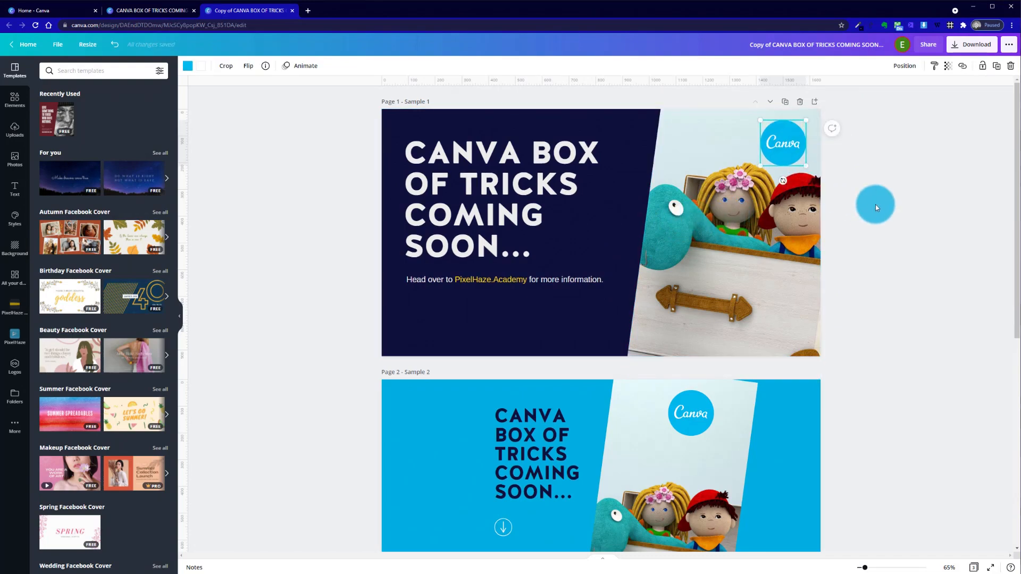
left_click(875, 204)
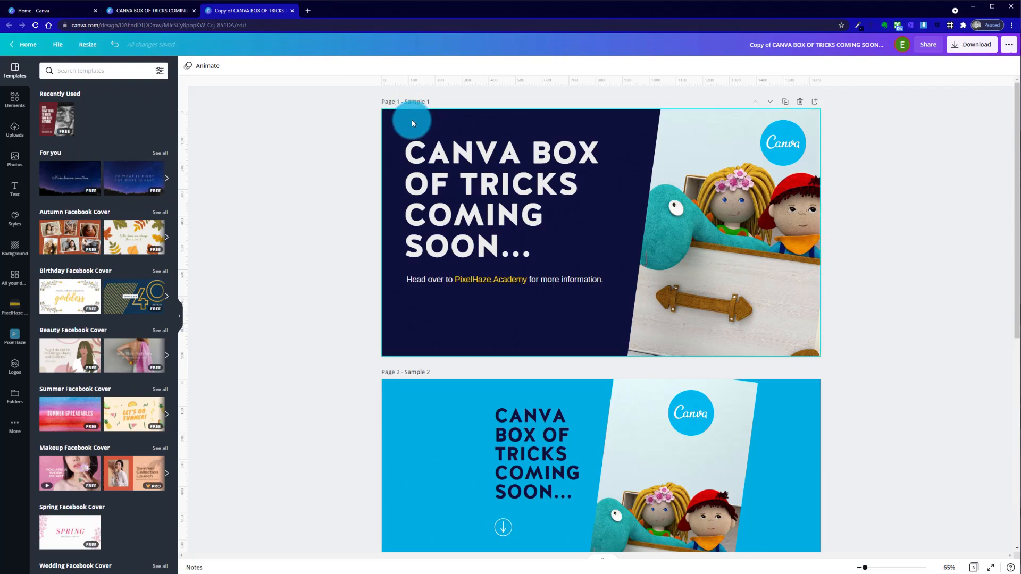
Align the left edge of the "Head over to PixelHaze.Academy" text box with the heading's text box
left_click(423, 139)
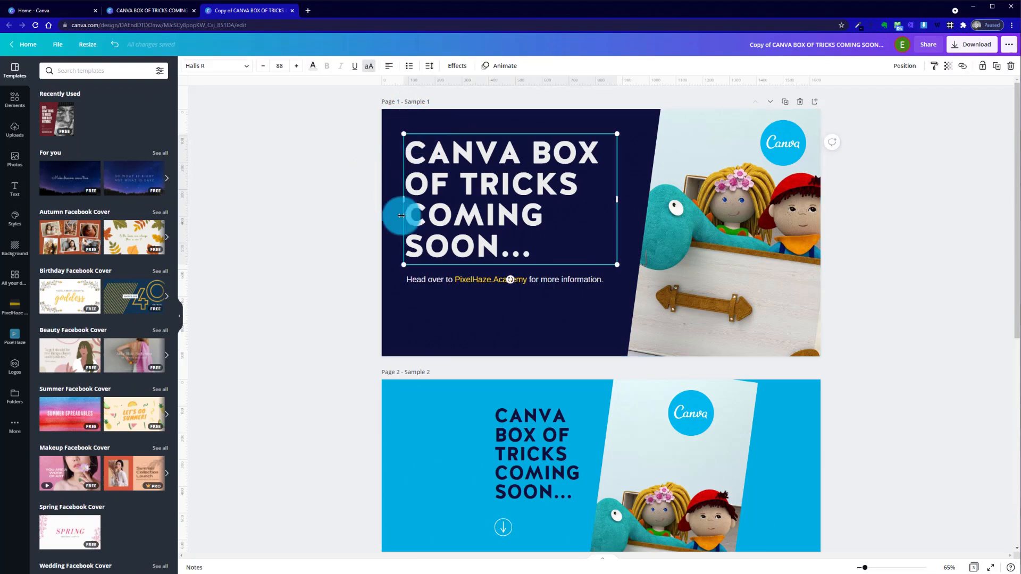
left_click_drag(436, 279, 435, 279)
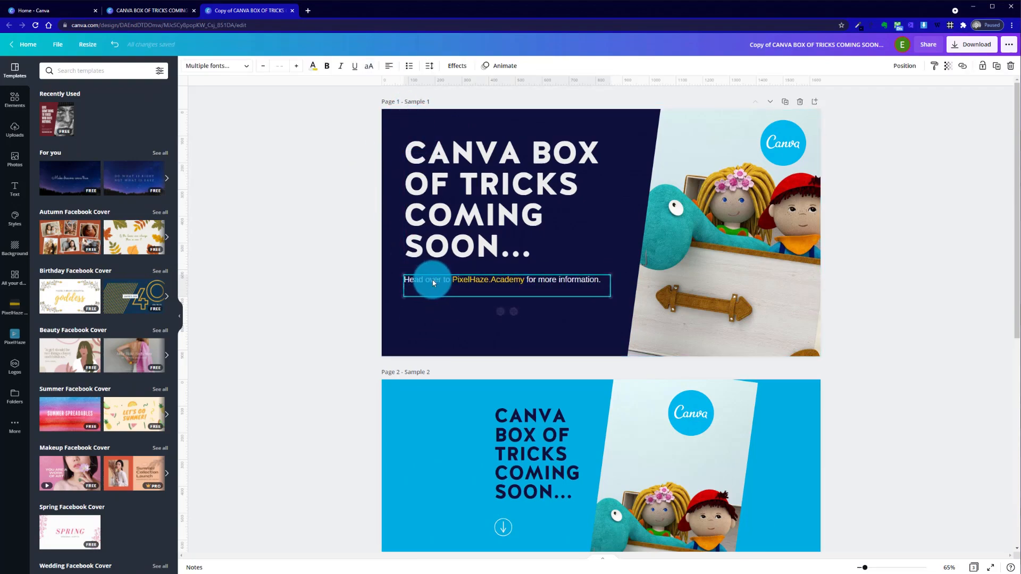
left_click(396, 329)
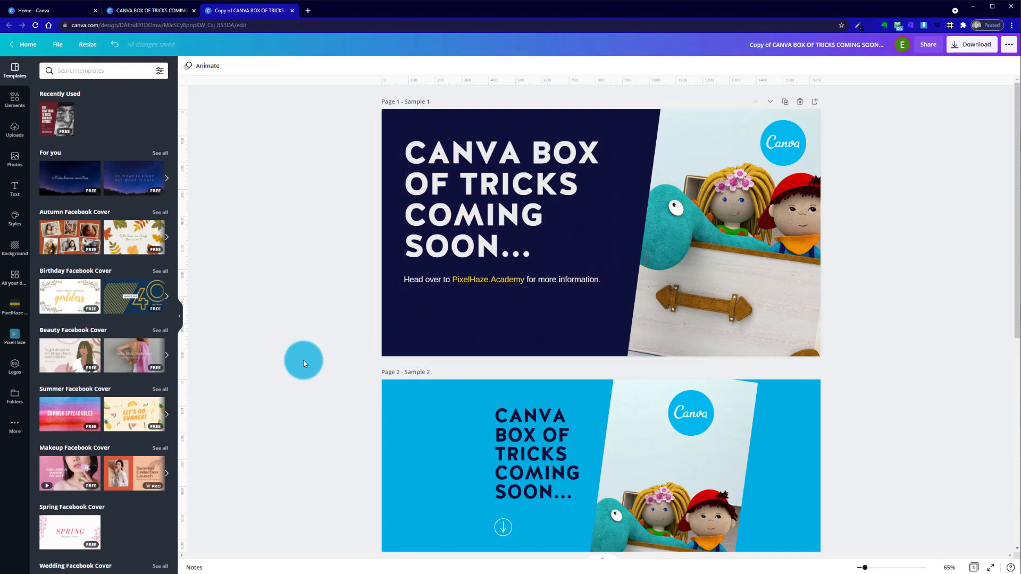
Nudge the "Head over to PixelHaze.Academy" text slightly right so its first letter lines up with the heading's letters
left_click(406, 251)
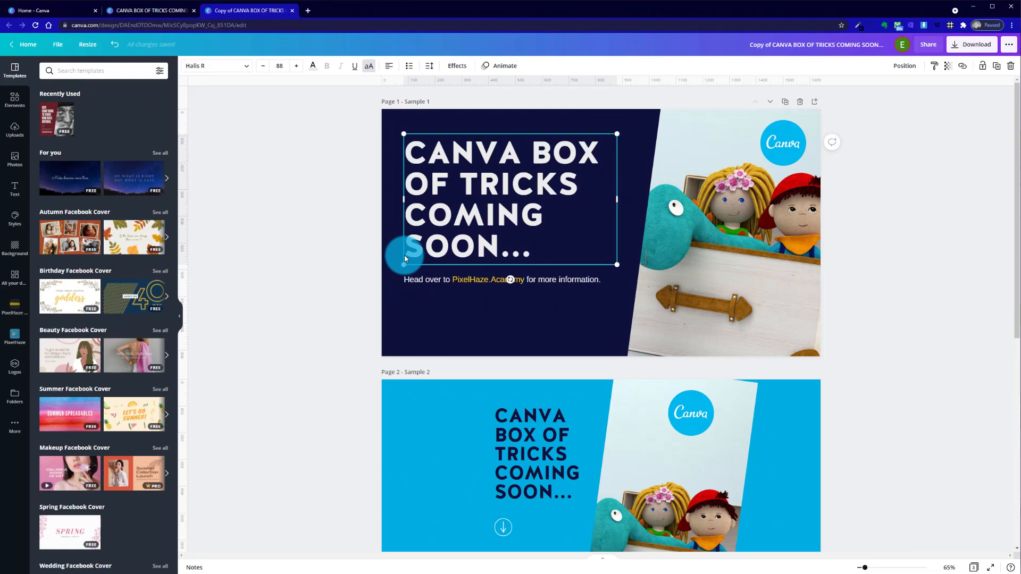
left_click(408, 281)
left_click(408, 283)
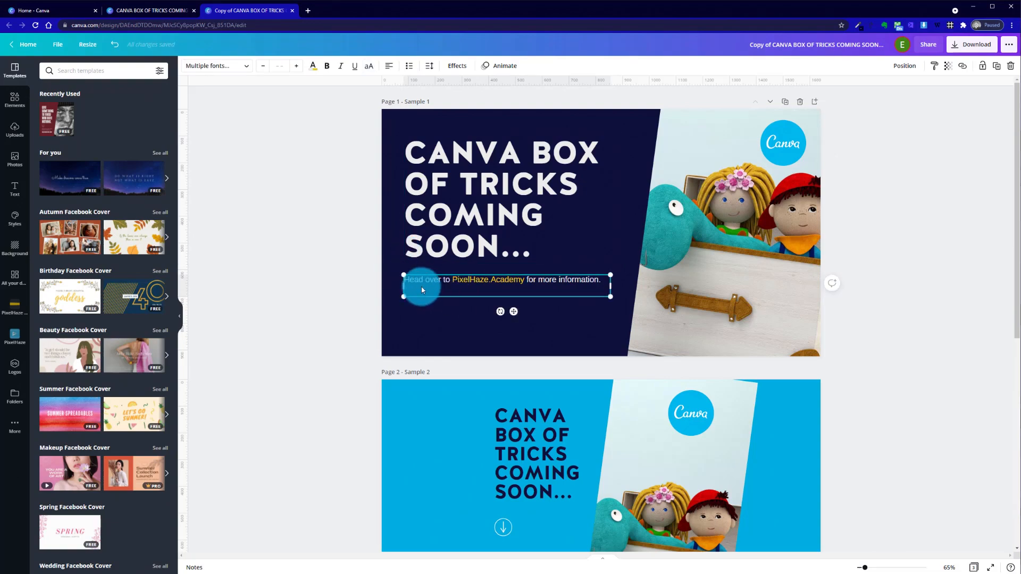
left_click(378, 270)
left_click(408, 284)
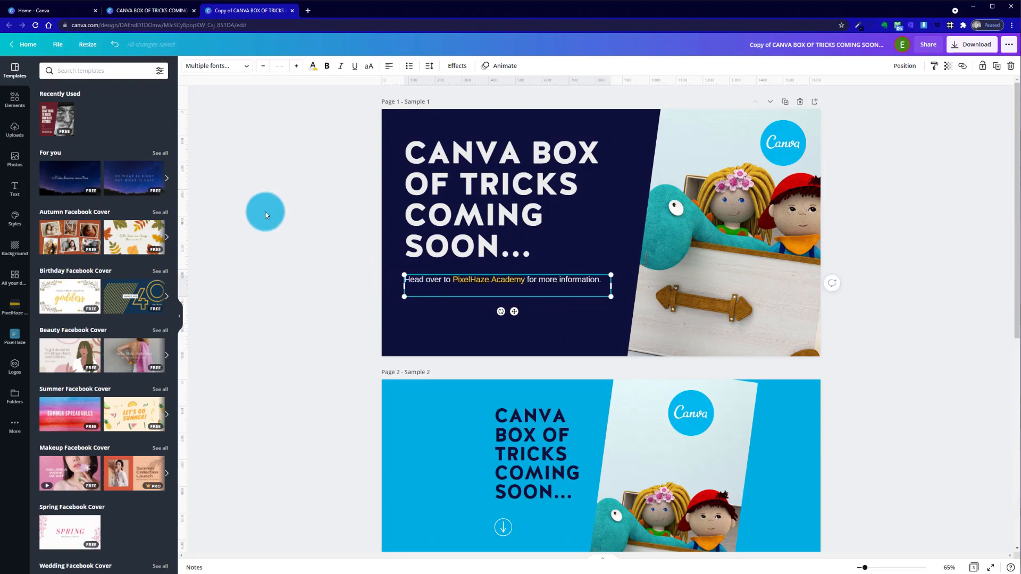
left_click(264, 210)
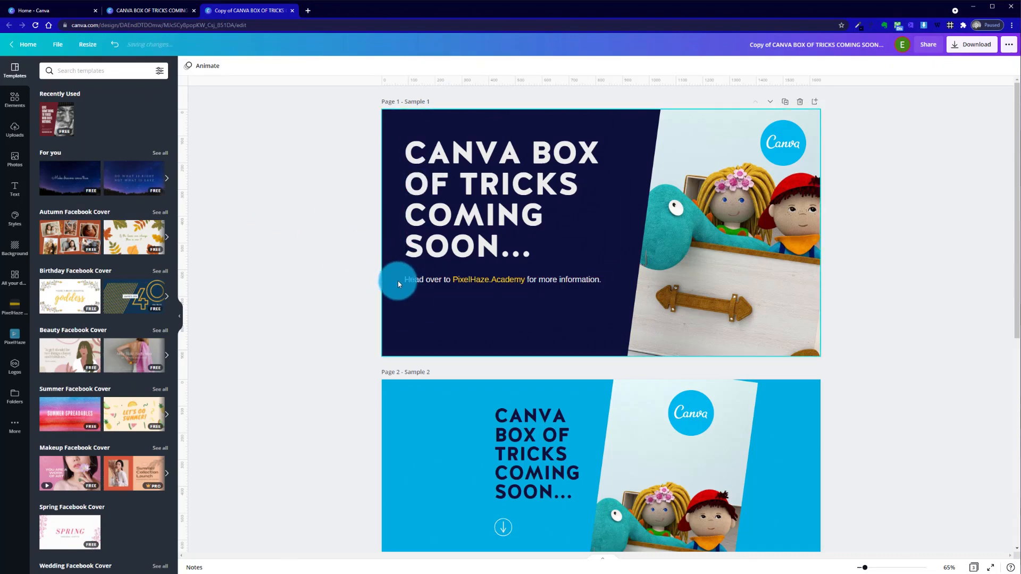
left_click(420, 278)
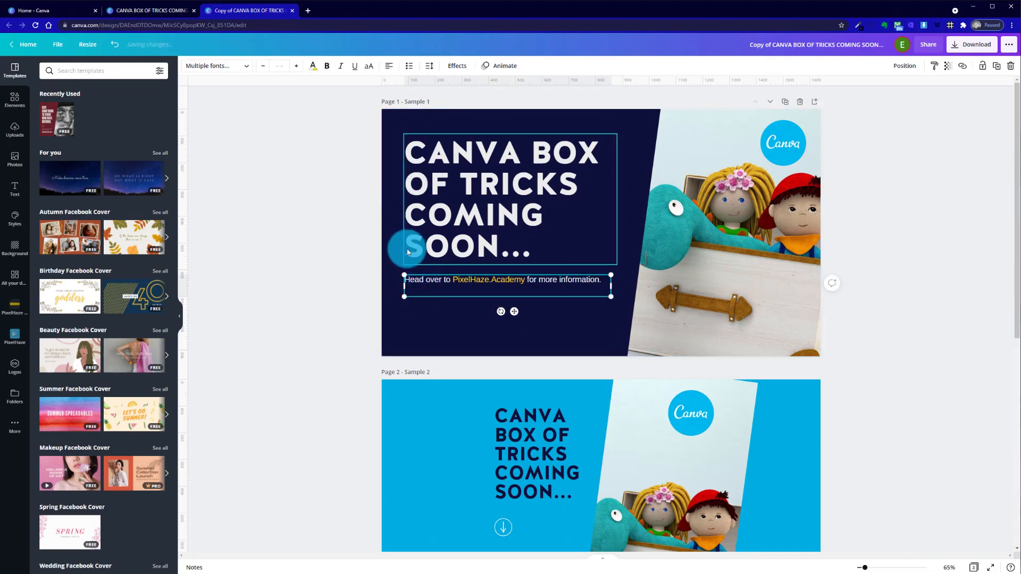
left_click_drag(419, 281, 406, 272)
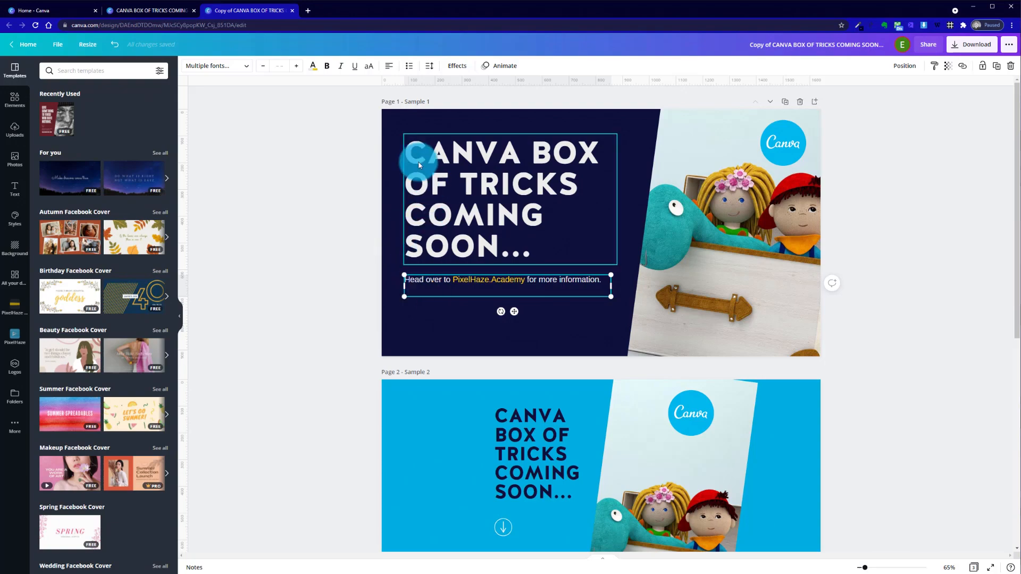
left_click(378, 236)
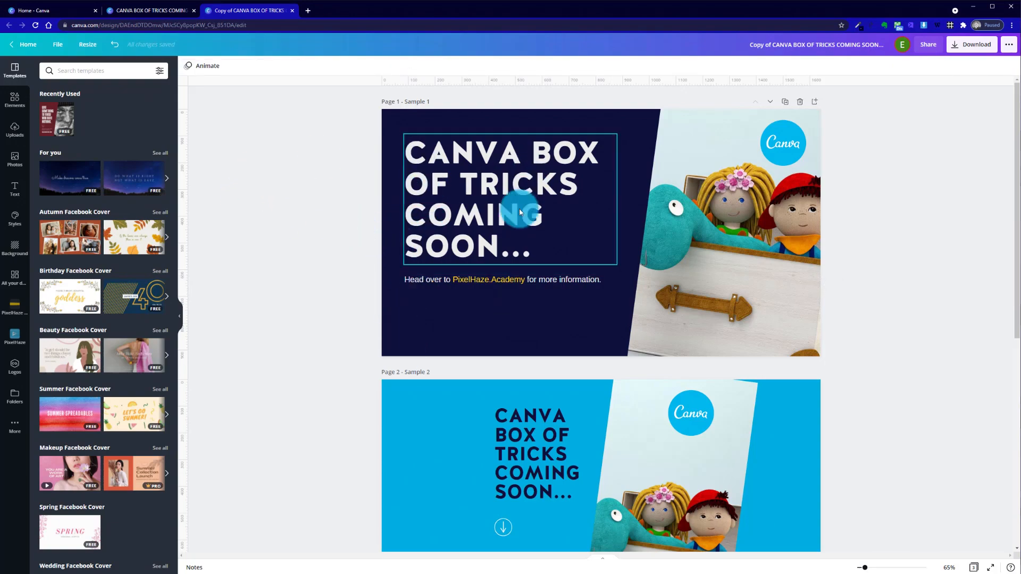
Compare the layouts of the Sample 2 and Sample 3 pages with the adjusted Sample 1 page
scroll(853, 336, "down", 4)
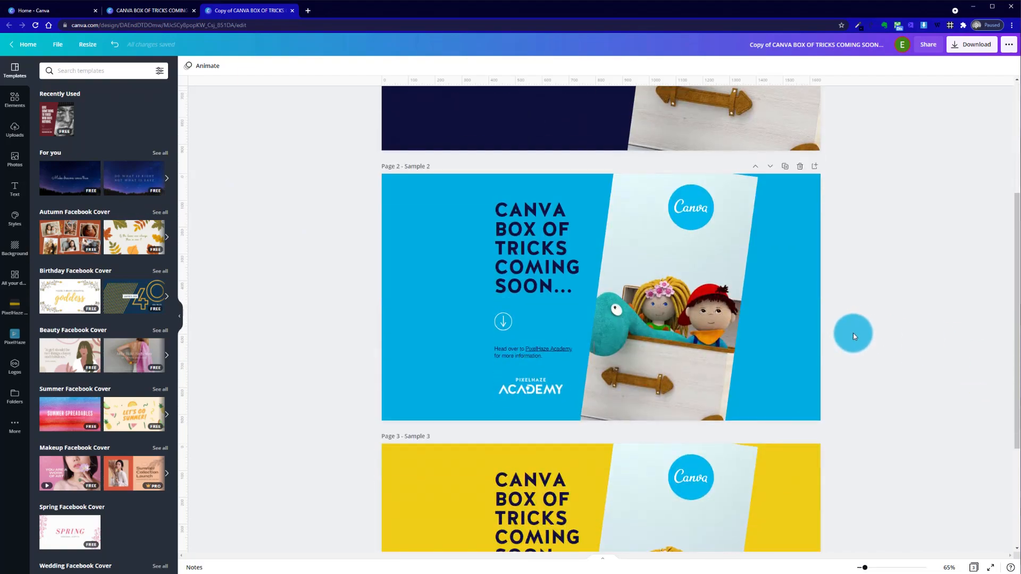
scroll(852, 333, "down", 3)
scroll(852, 333, "up", 7)
scroll(853, 333, "down", 7)
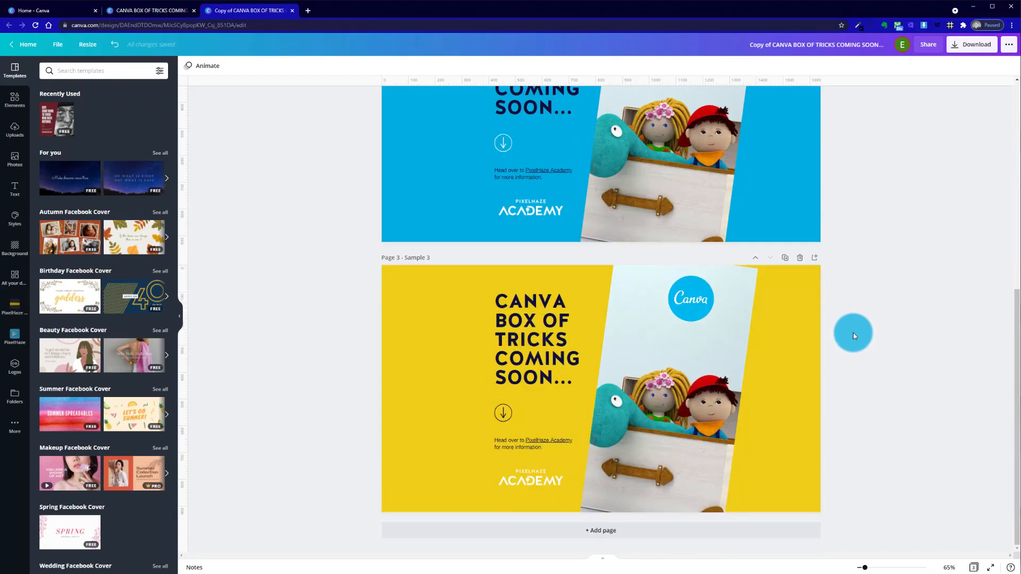
scroll(853, 333, "up", 7)
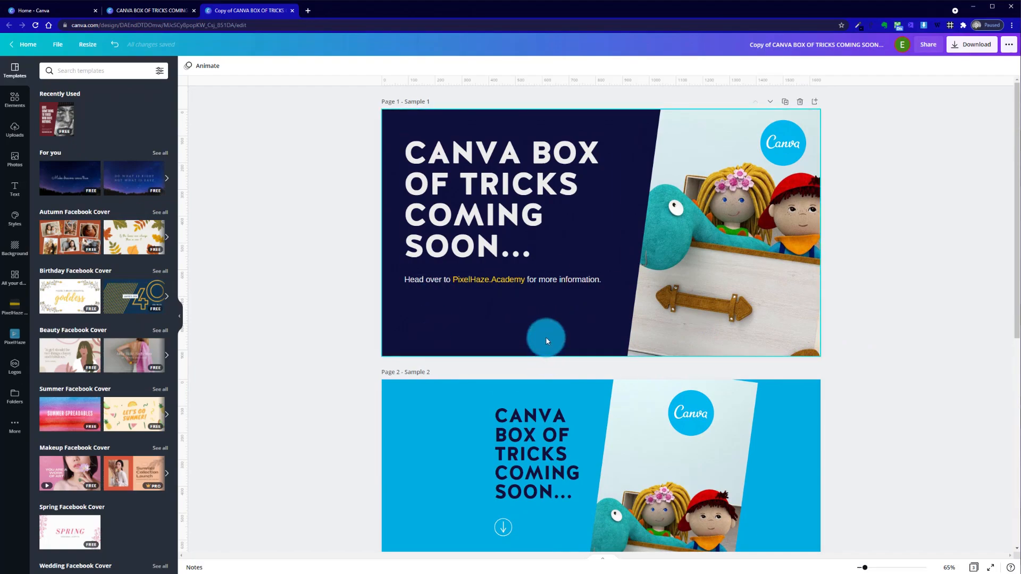
scroll(524, 425, "down", 3)
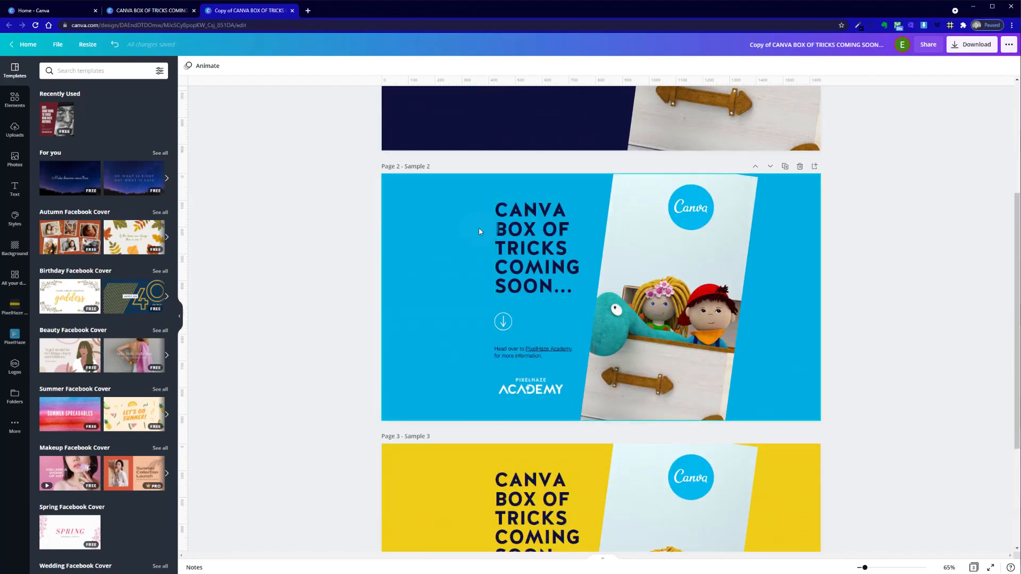
scroll(478, 231, "up", 3)
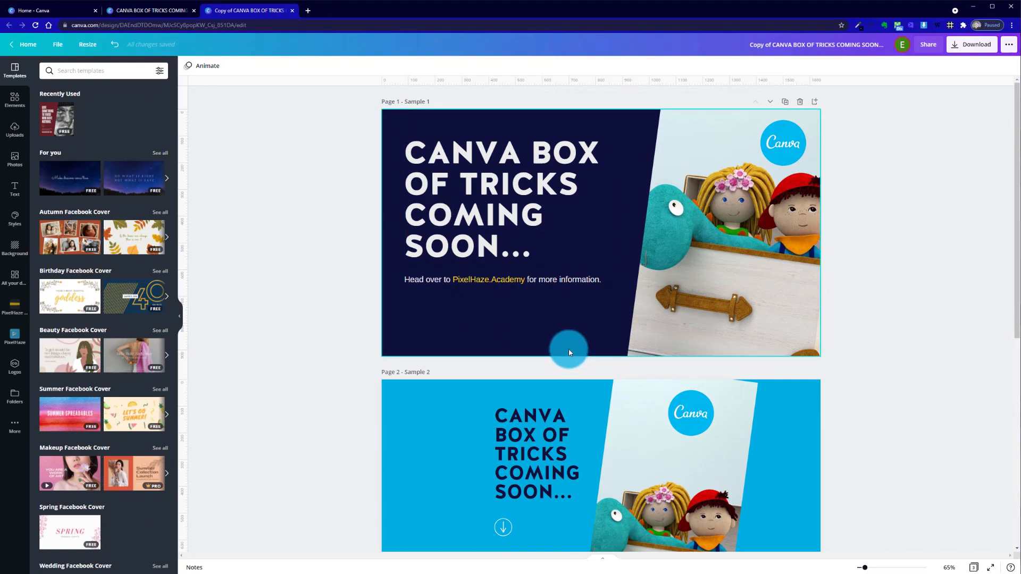
Duplicate page 1 and change the copy's background to the blue from the primary palette
left_click(788, 103)
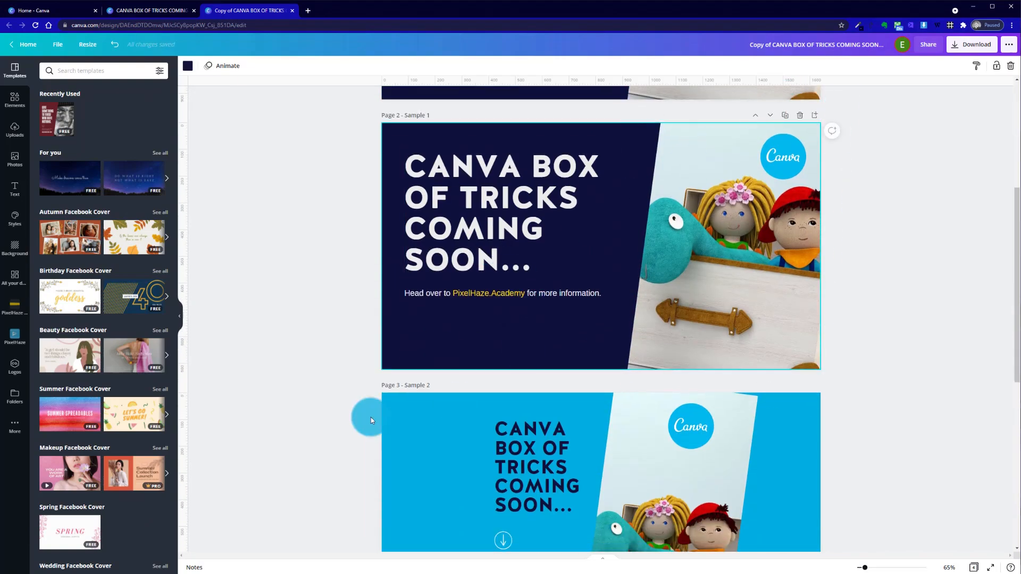
scroll(371, 416, "down", 1)
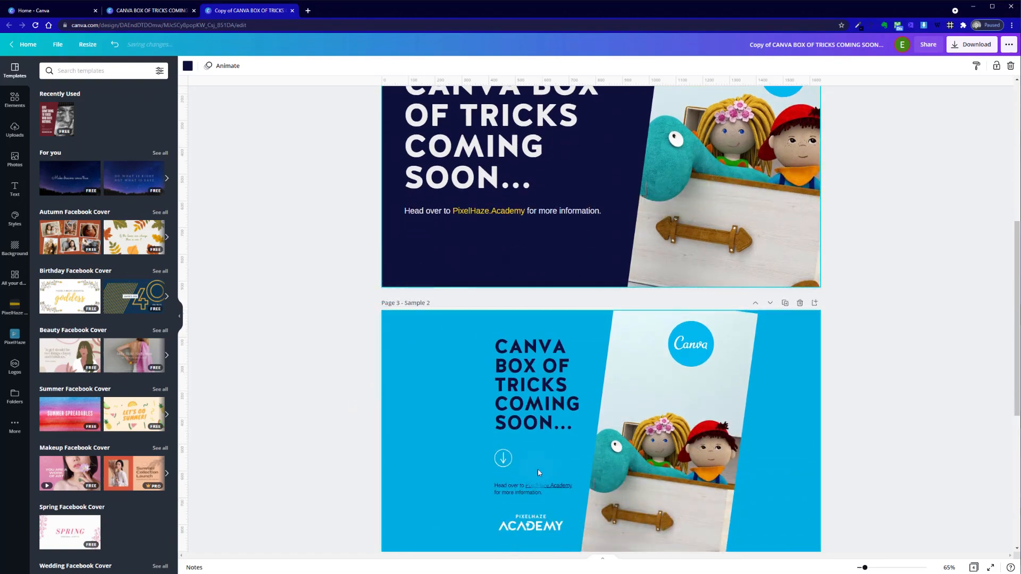
left_click(189, 66)
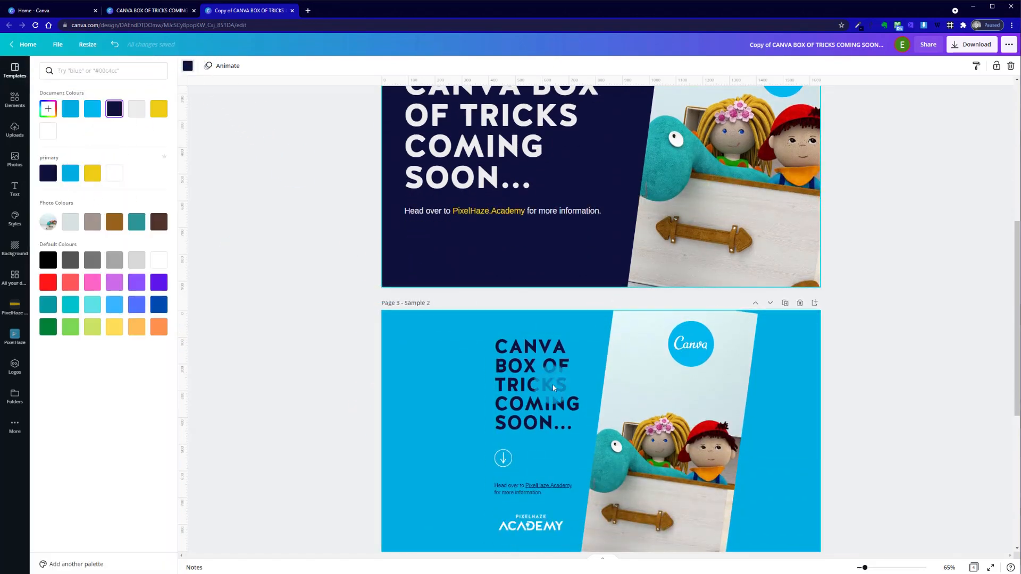
left_click(71, 172)
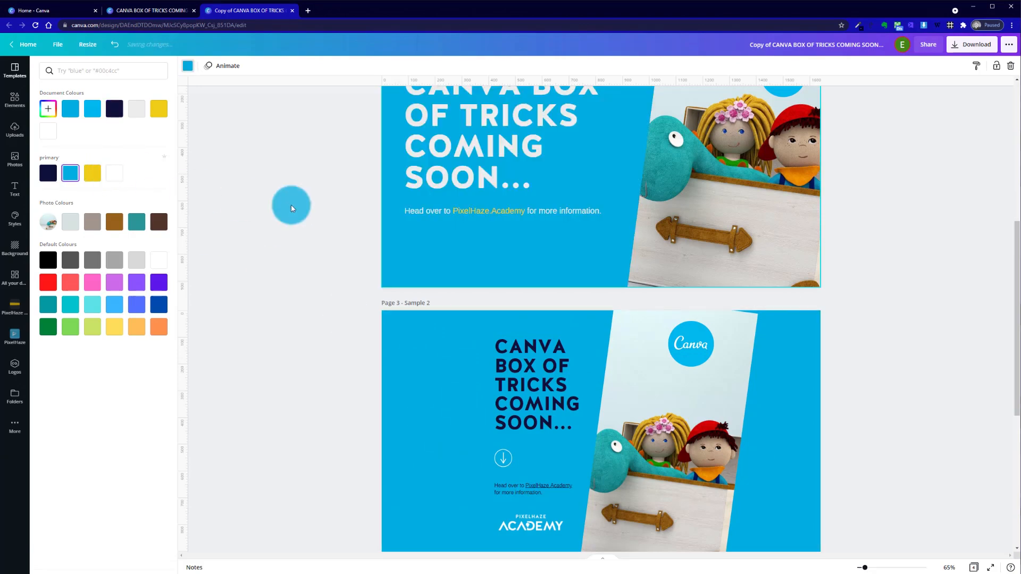
left_click(315, 231)
Recolour the heading and the "Head over to PixelHaze.Academy" text on page 2 to the primary palette's navy
scroll(454, 290, "up", 5)
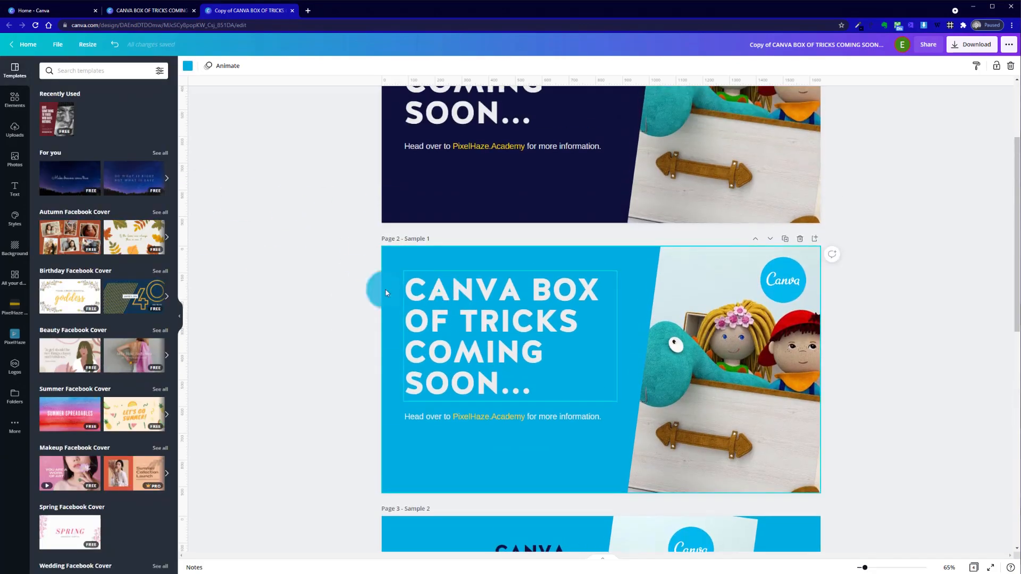
left_click_drag(334, 290, 527, 428)
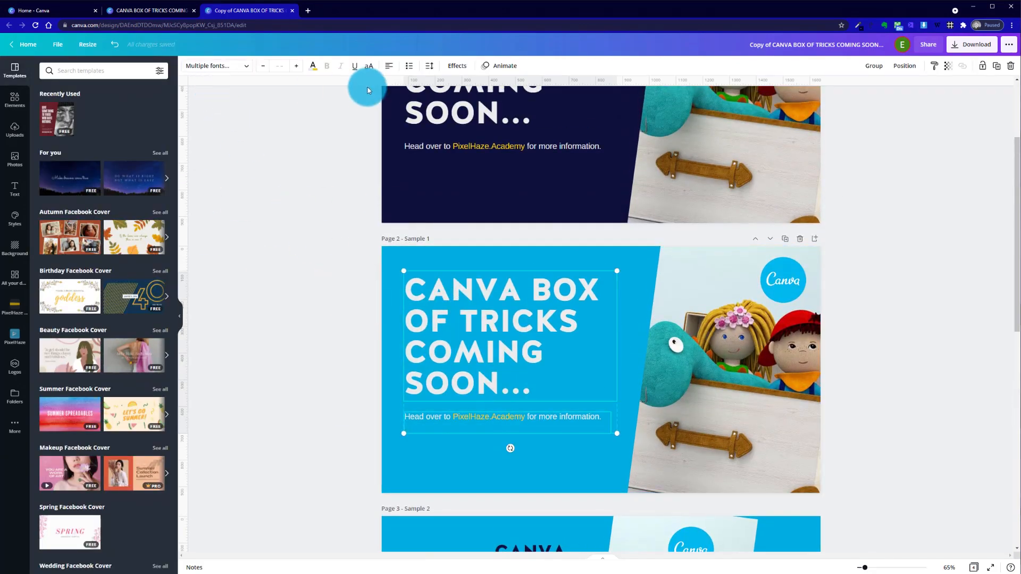
left_click(313, 68)
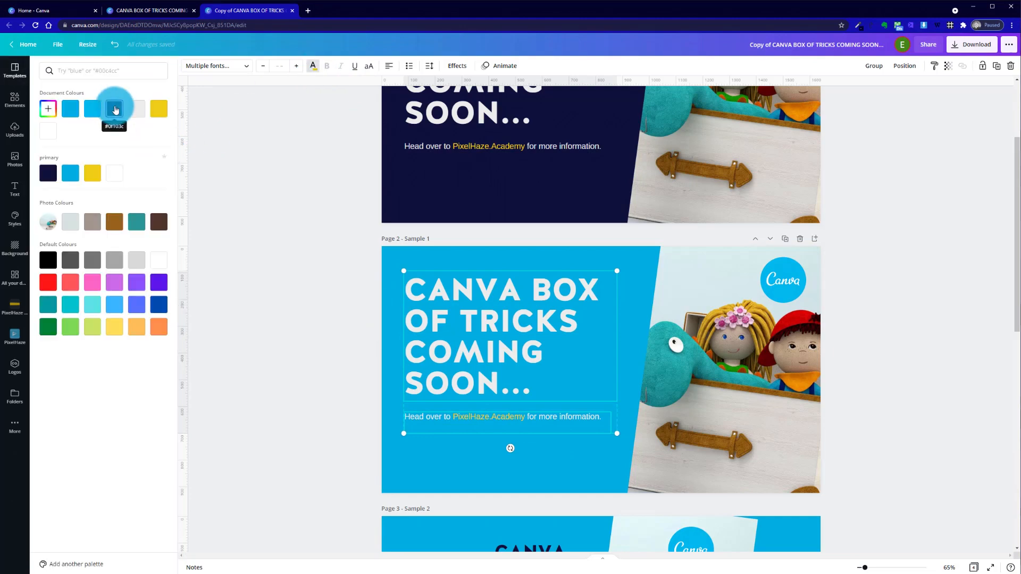
left_click(44, 172)
left_click(294, 228)
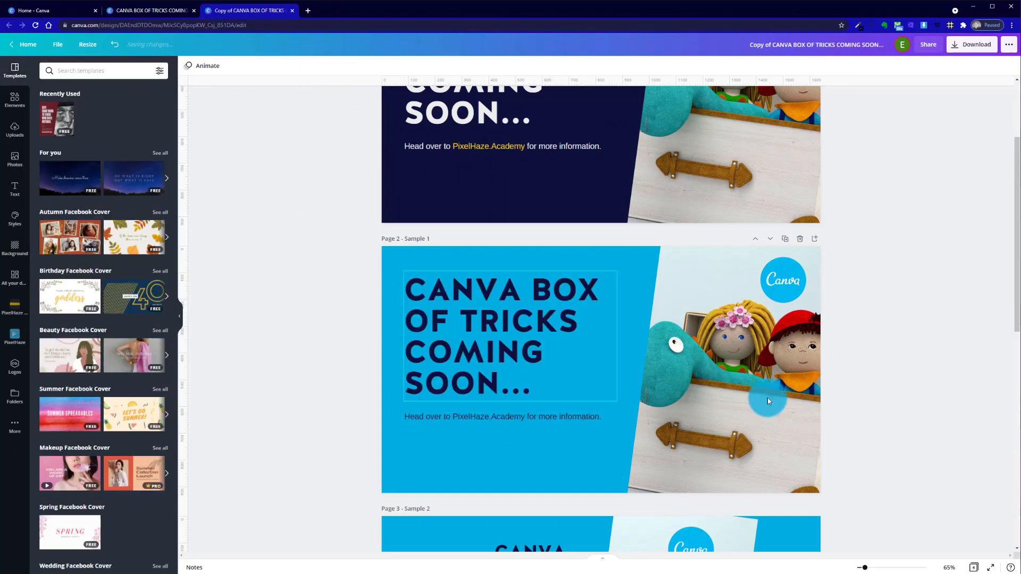
Select page 2's heading, information text and photo together, remove the photo from the selection, and clear the selection
left_click_drag(330, 273, 486, 478)
left_click(306, 379)
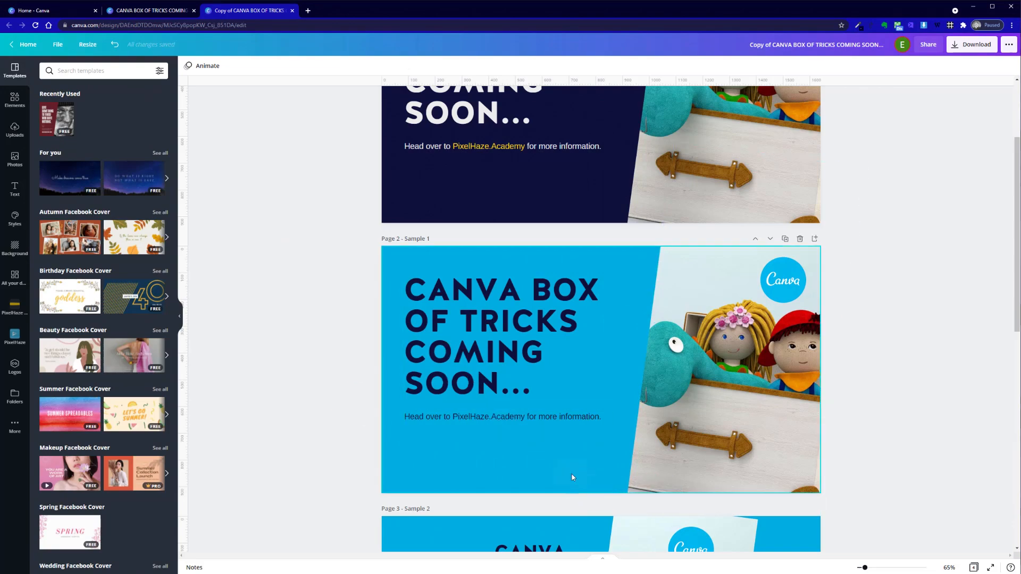
left_click(382, 344)
left_click_drag(452, 455, 807, 488)
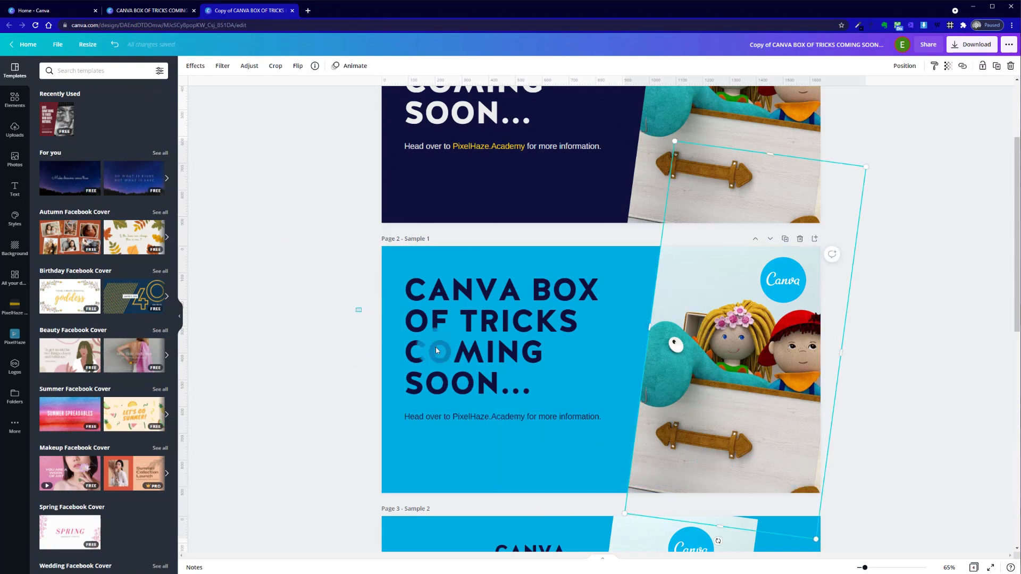
left_click_drag(356, 307, 672, 450)
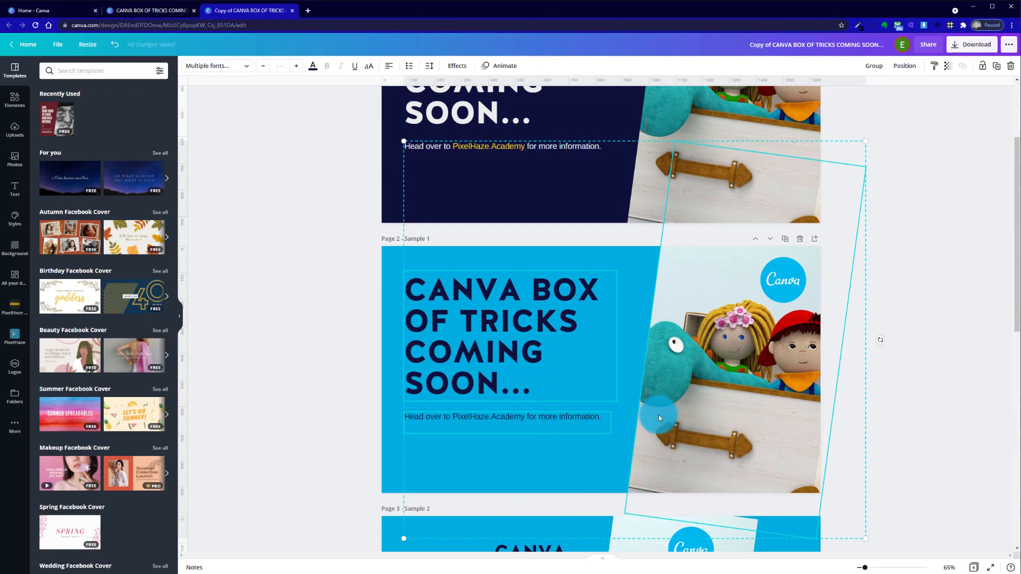
left_click(677, 345, "shift")
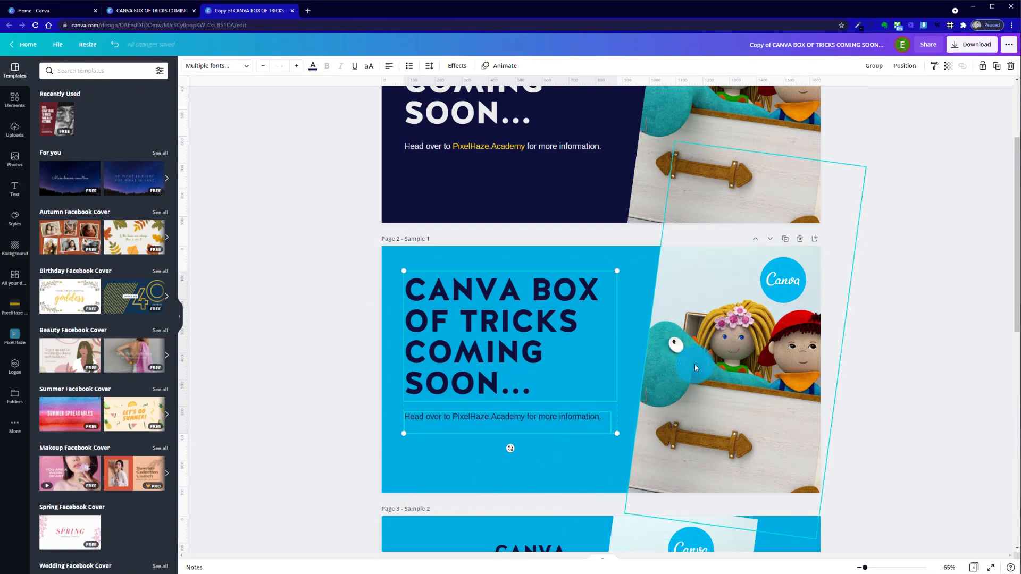
left_click(314, 296)
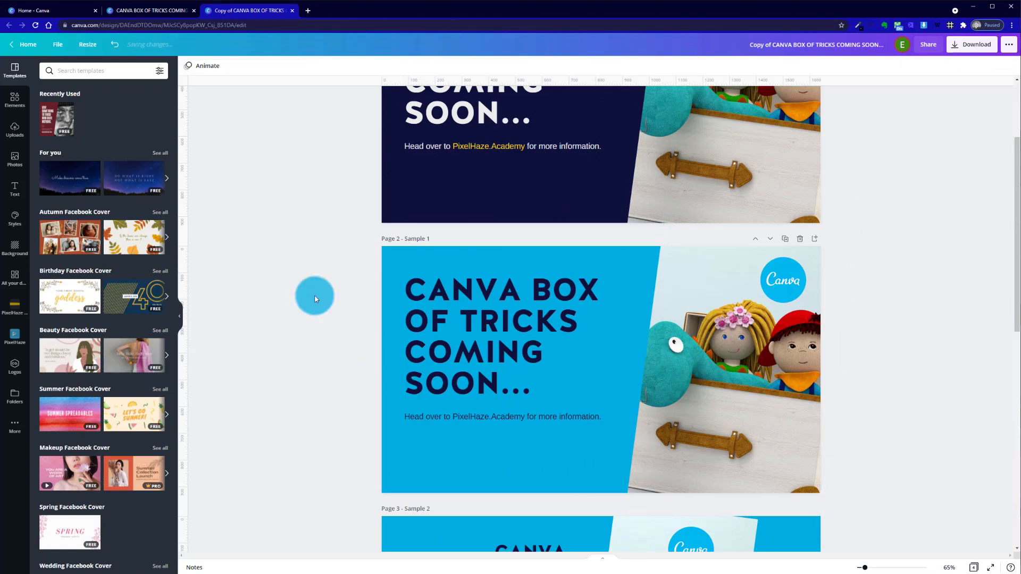
Select all elements on page 2, exclude the photo and logo, and show the Group option for the two texts without applying it
left_click_drag(292, 274, 885, 472)
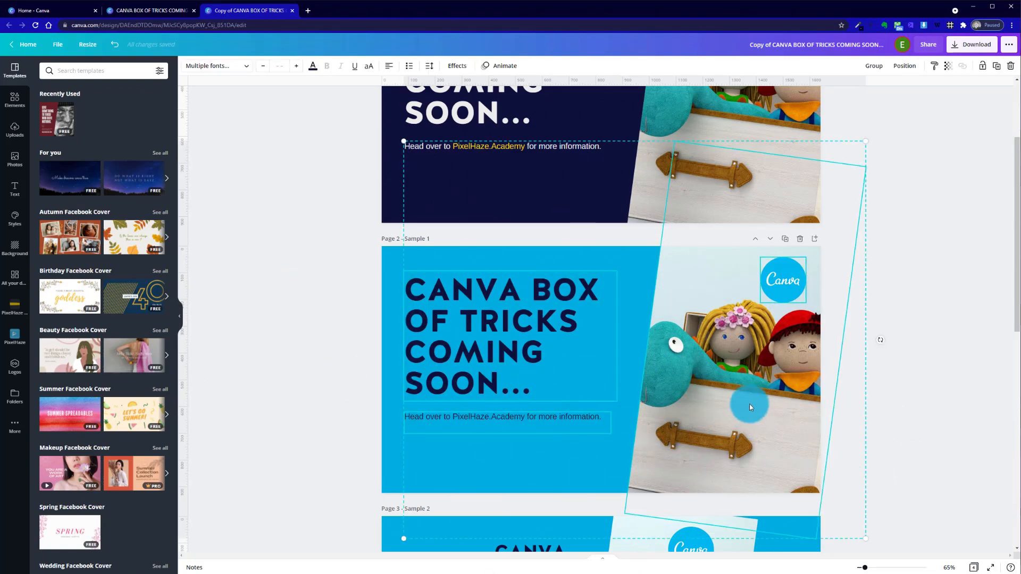
left_click(729, 371, "shift")
left_click(755, 283, "shift")
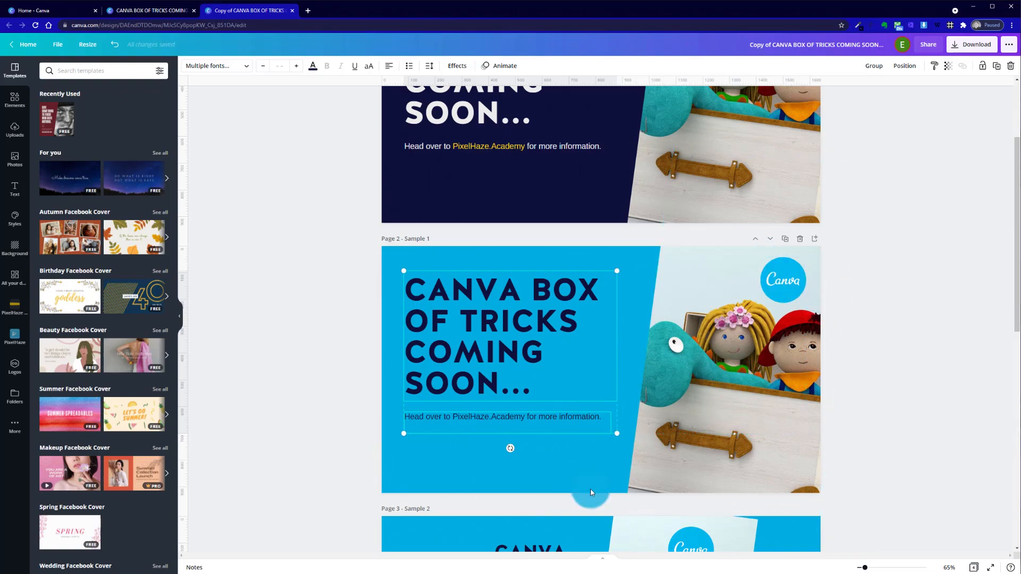
right_click(492, 357)
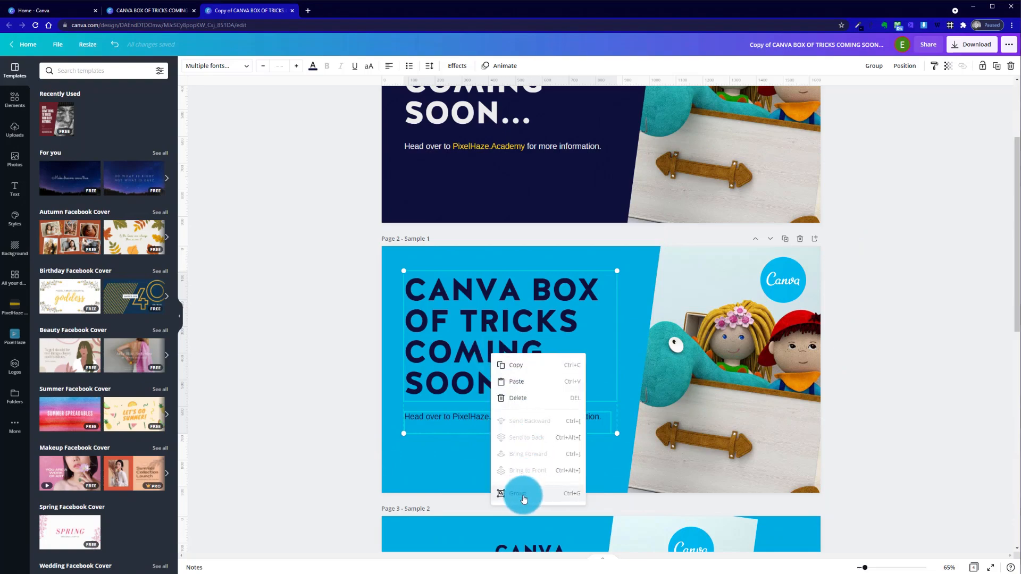
left_click(358, 410)
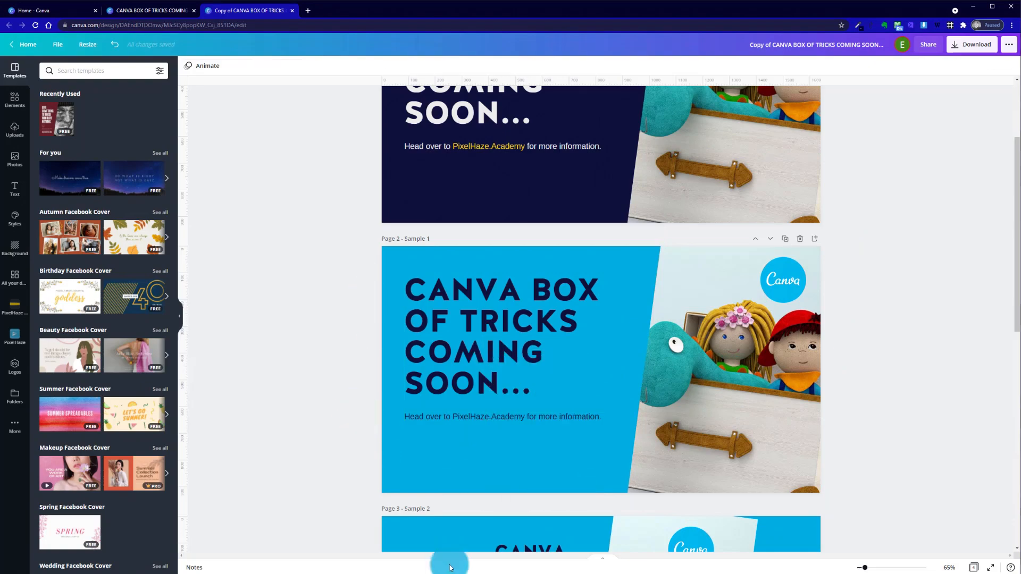
left_click_drag(341, 320, 611, 472)
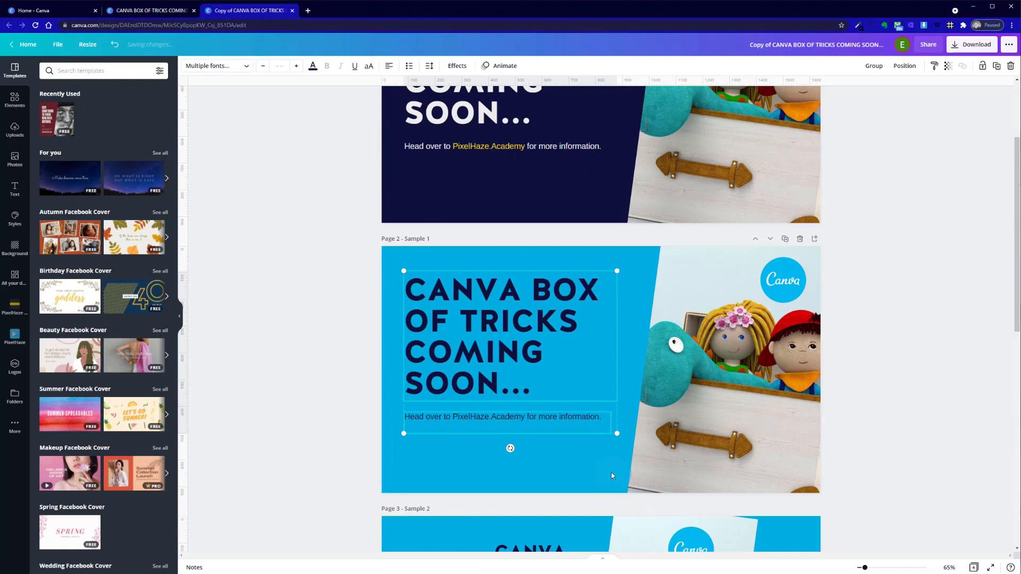
left_click(353, 461)
Underline "PixelHaze.Academy" in the information text on page 2, as on the Sample 2 page
scroll(352, 463, "down", 5)
scroll(353, 464, "up", 5)
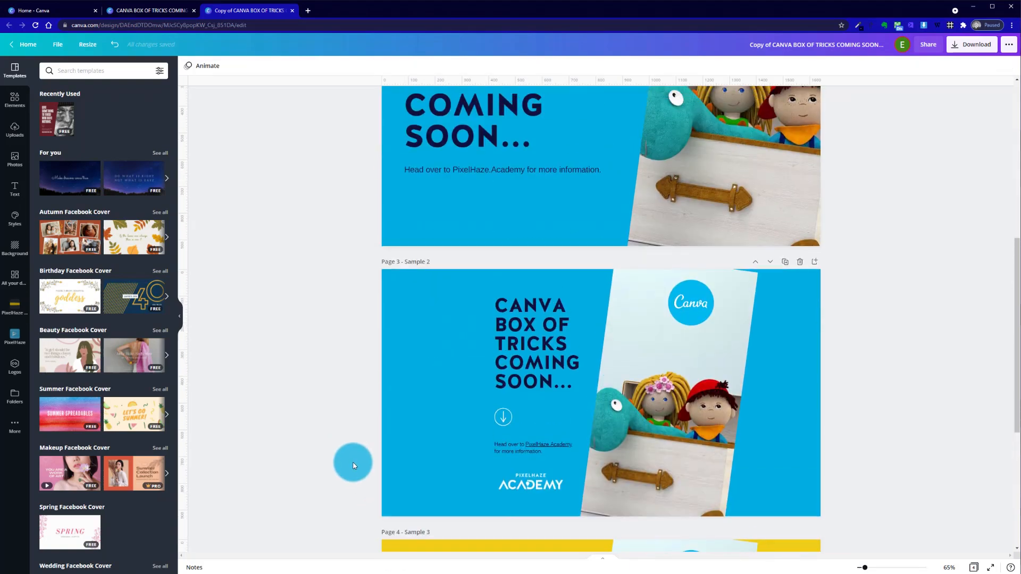
left_click(519, 391)
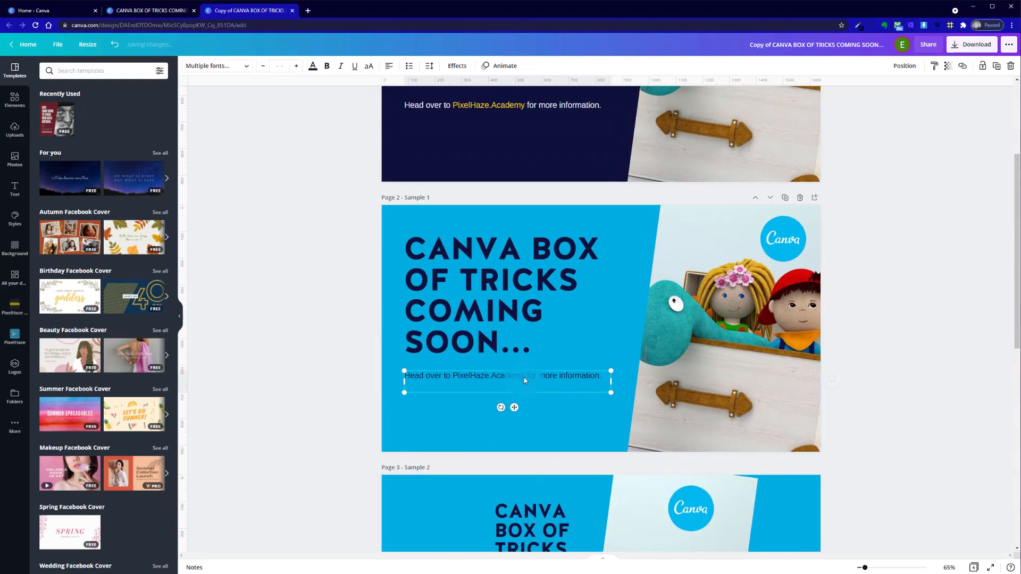
left_click_drag(525, 379, 464, 372)
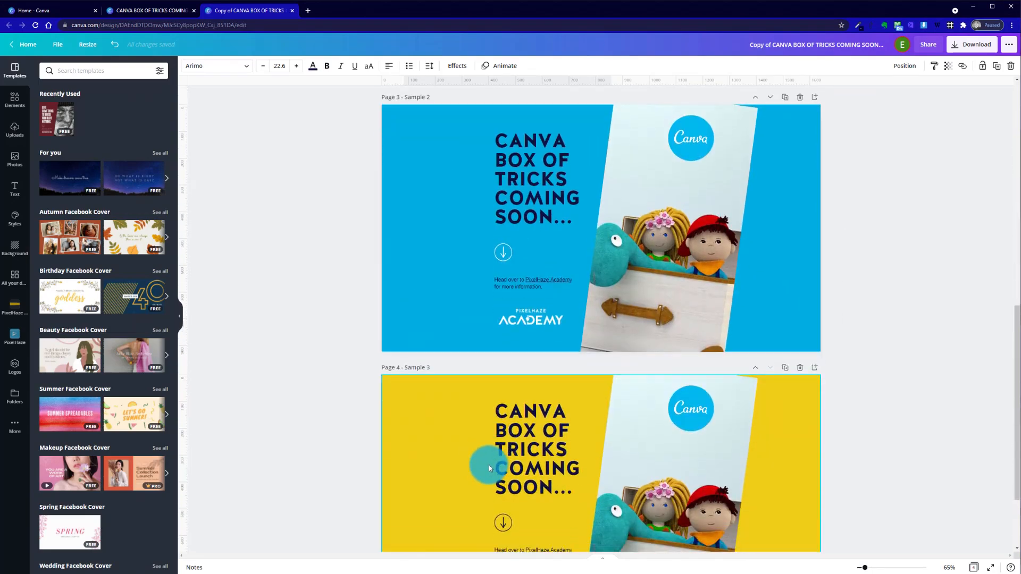
scroll(489, 468, "down", 3)
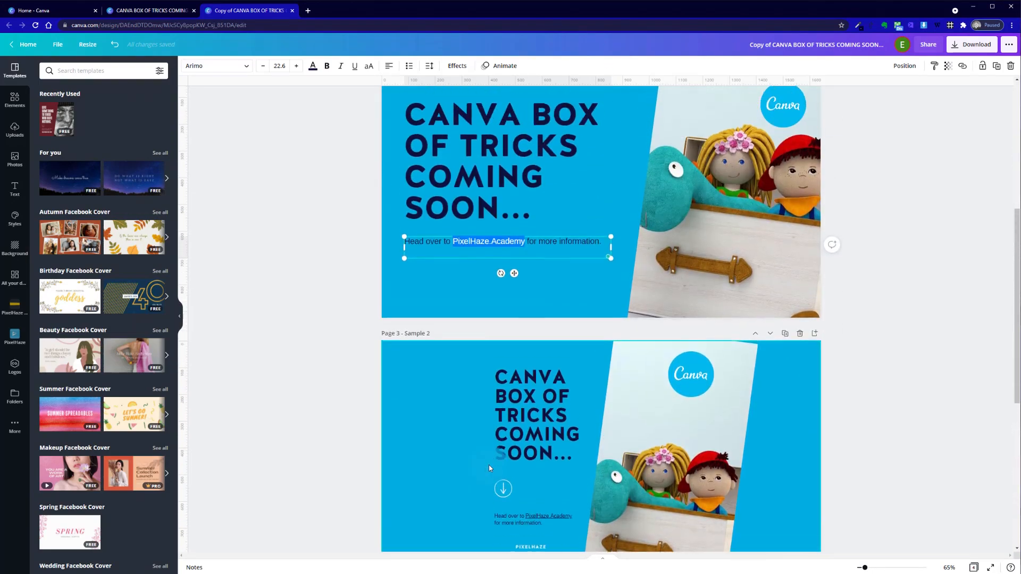
scroll(489, 465, "up", 5)
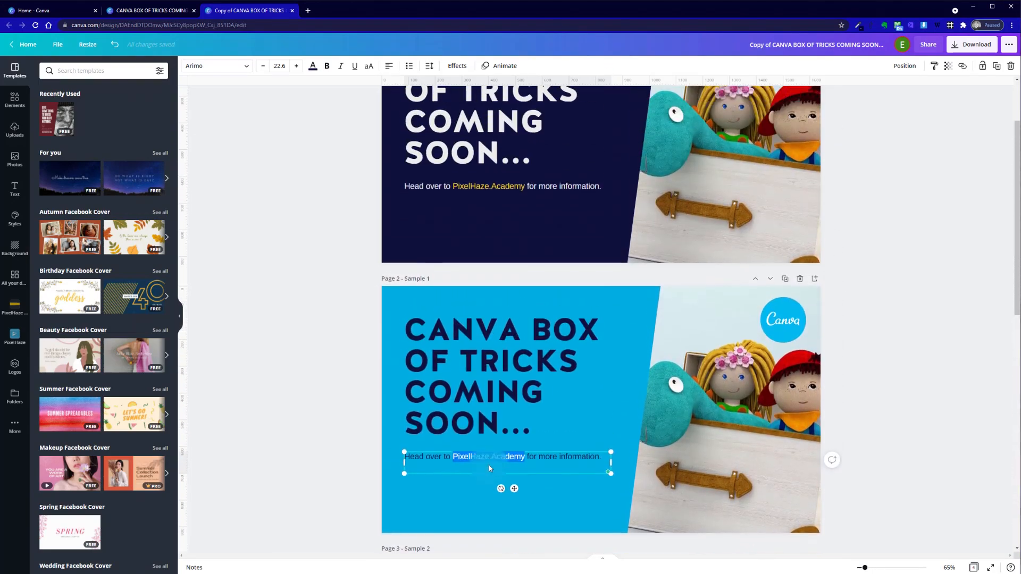
left_click(519, 183)
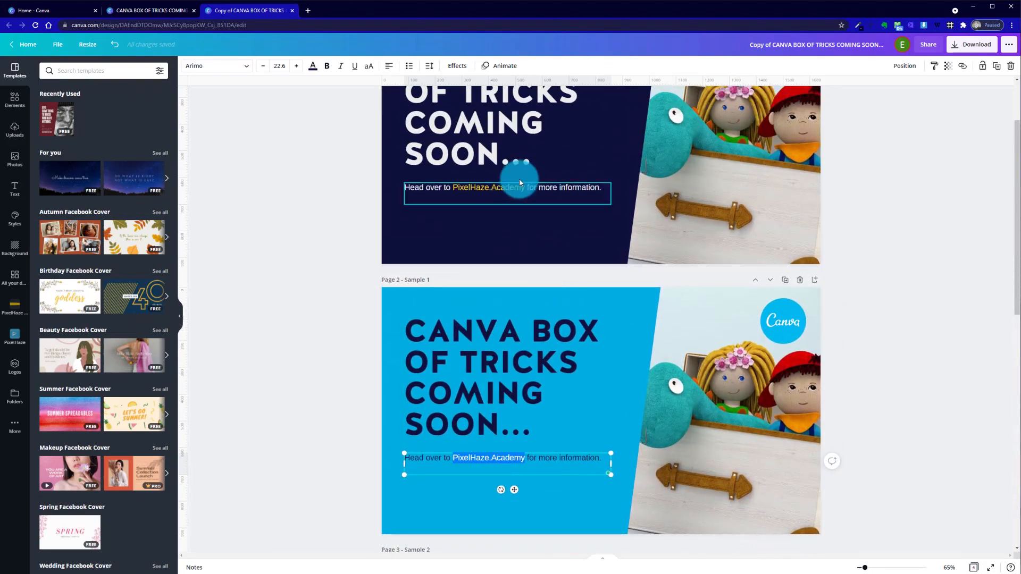
left_click(354, 65)
left_click(331, 143)
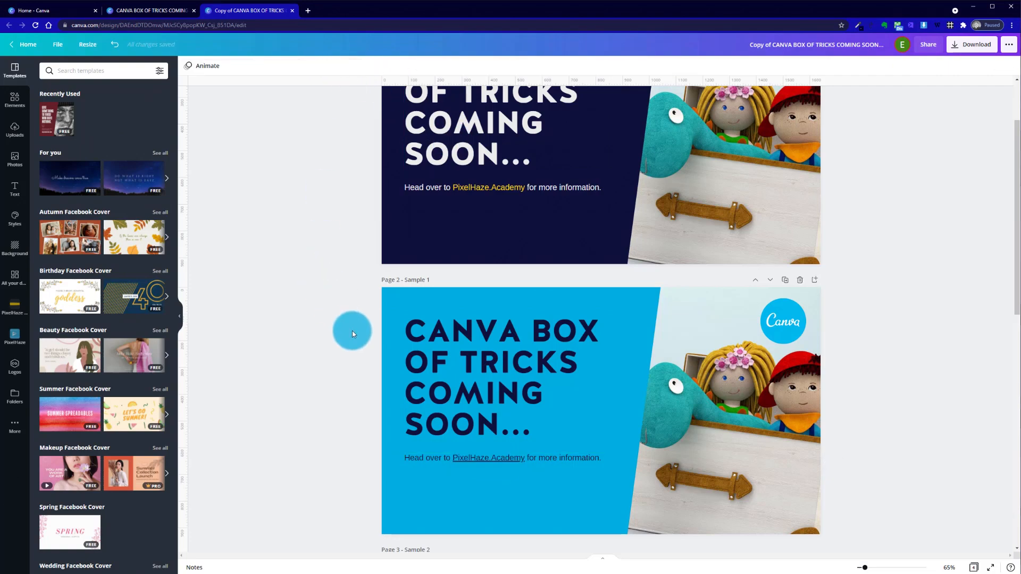
Duplicate the blue page 2 and change the copy's background to the yellow from the primary palette
scroll(352, 330, "down", 3)
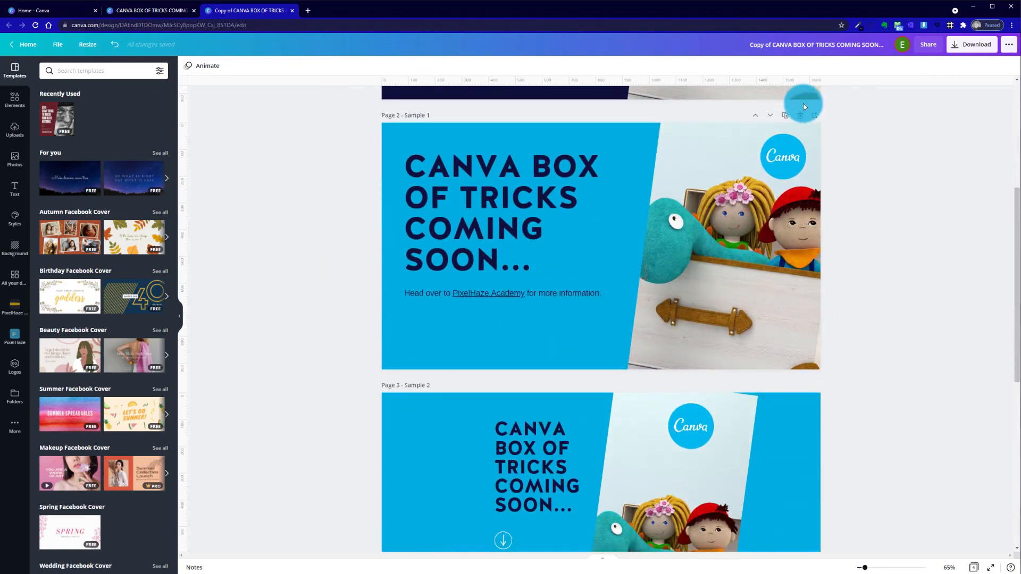
left_click(788, 118)
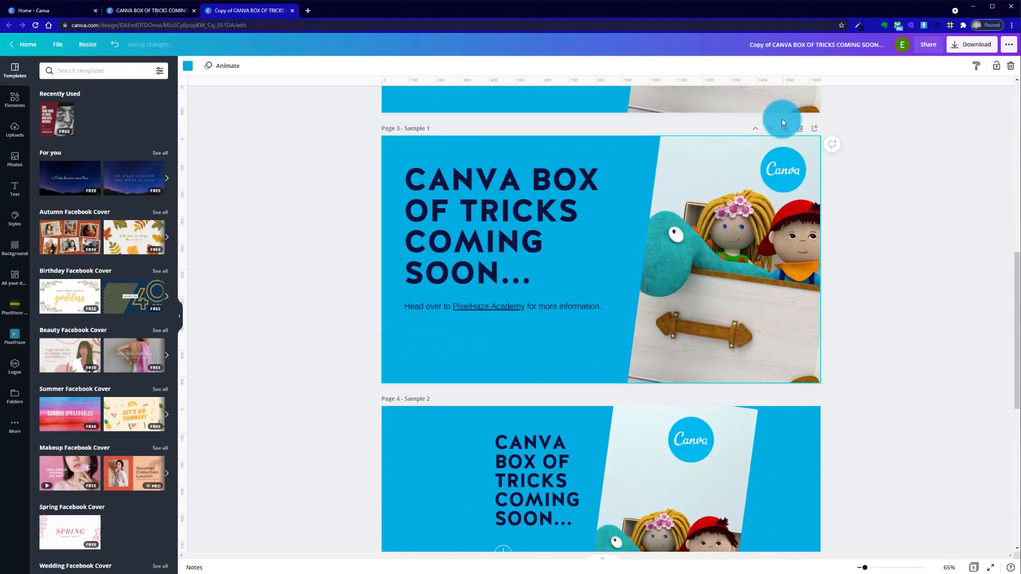
left_click(706, 335)
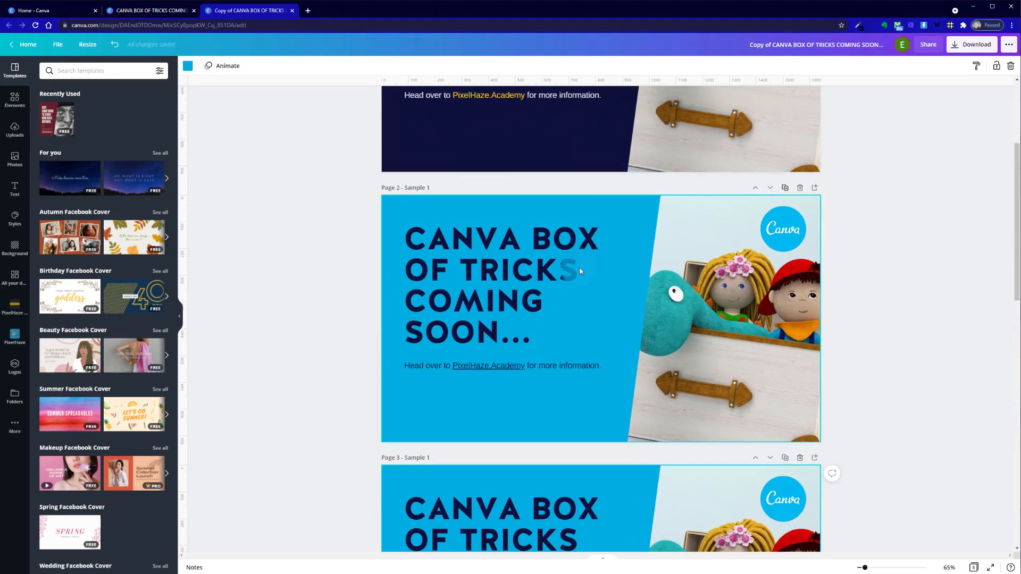
scroll(578, 308, "up", 3)
scroll(549, 399, "down", 6)
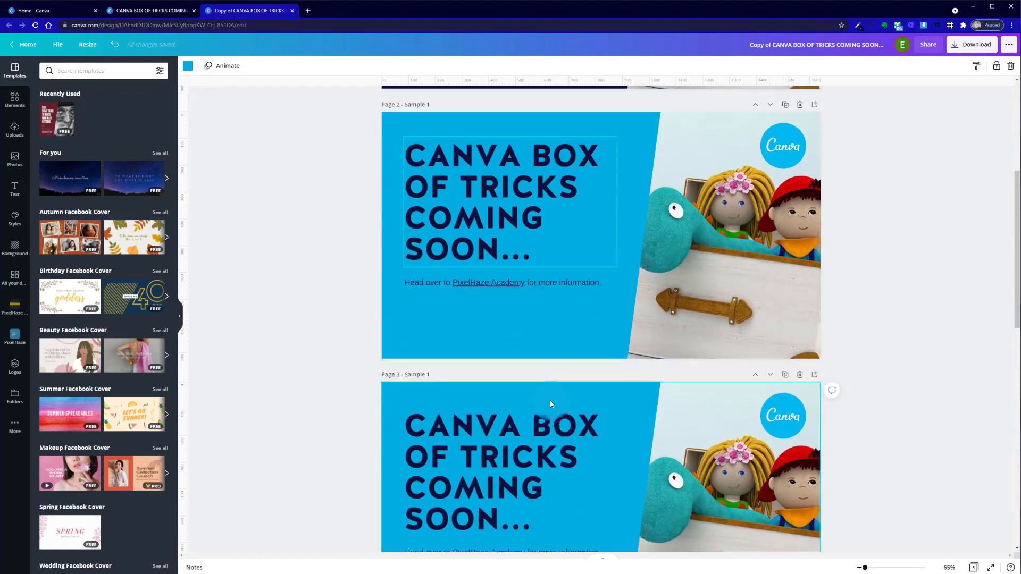
left_click(174, 97)
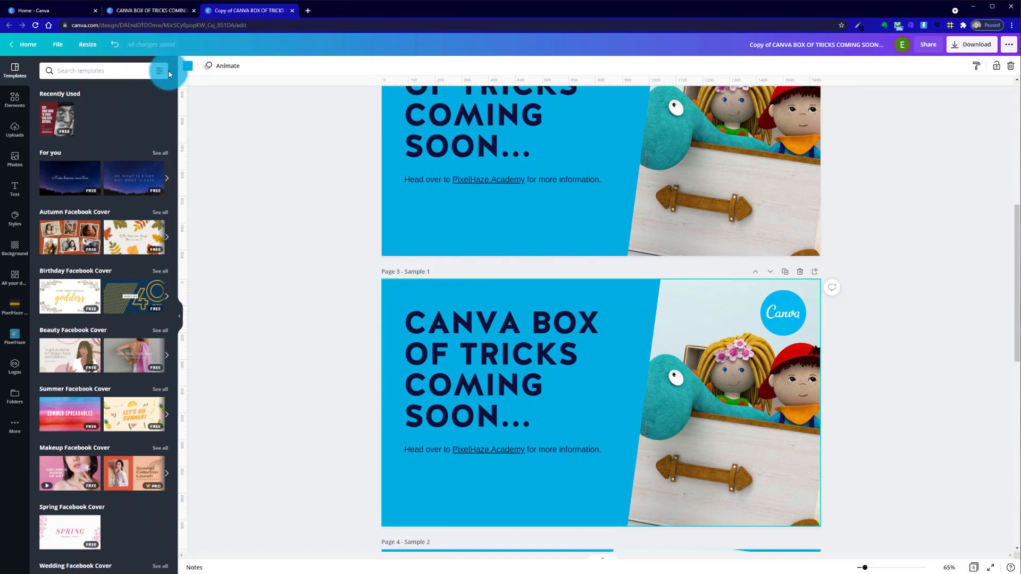
left_click(188, 65)
left_click(92, 173)
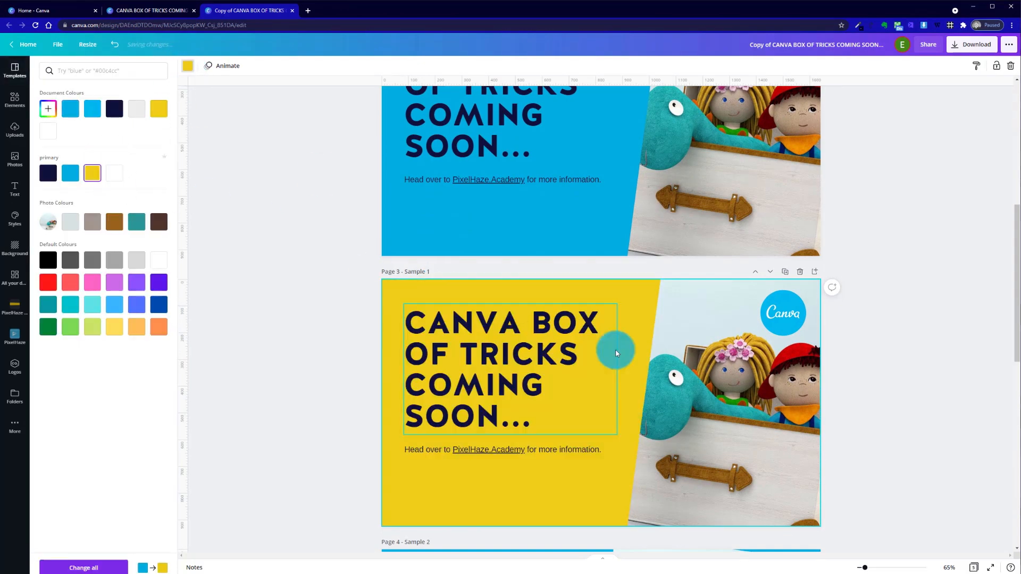
left_click(282, 340)
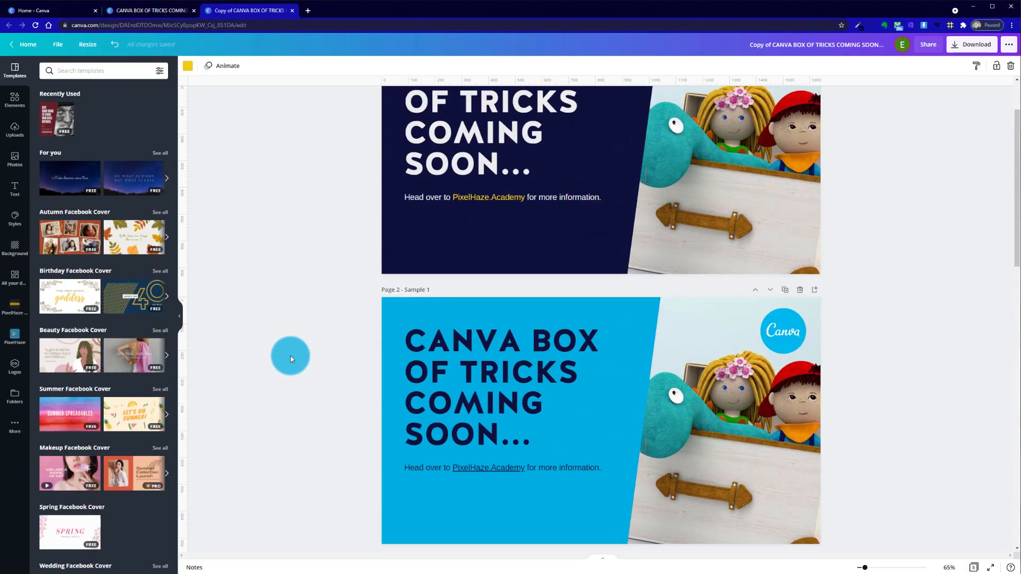
Delete the old Sample 3 and Sample 2 pages at the end of the design
scroll(290, 356, "down", 6)
scroll(513, 380, "down", 3)
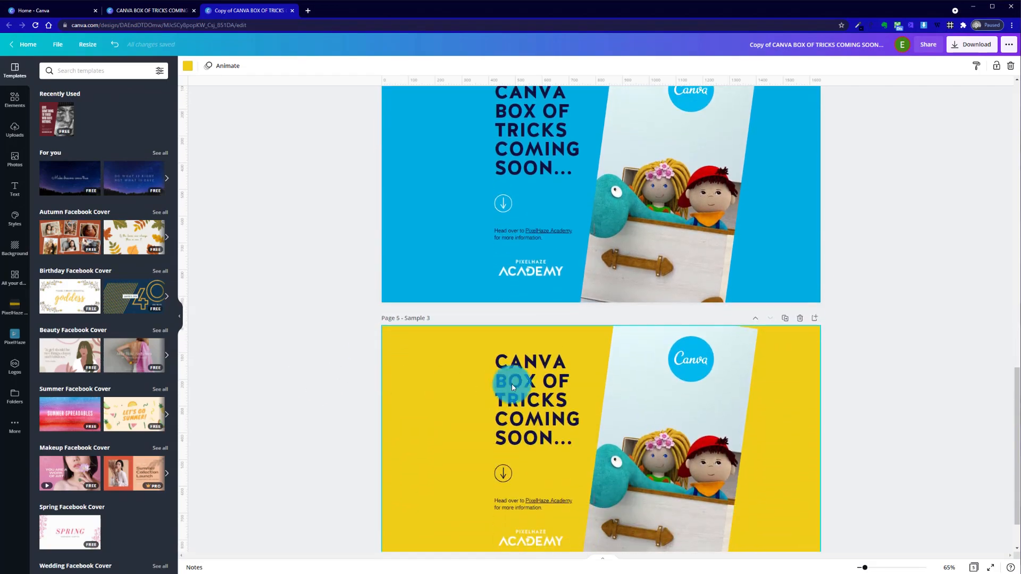
scroll(463, 456, "down", 1)
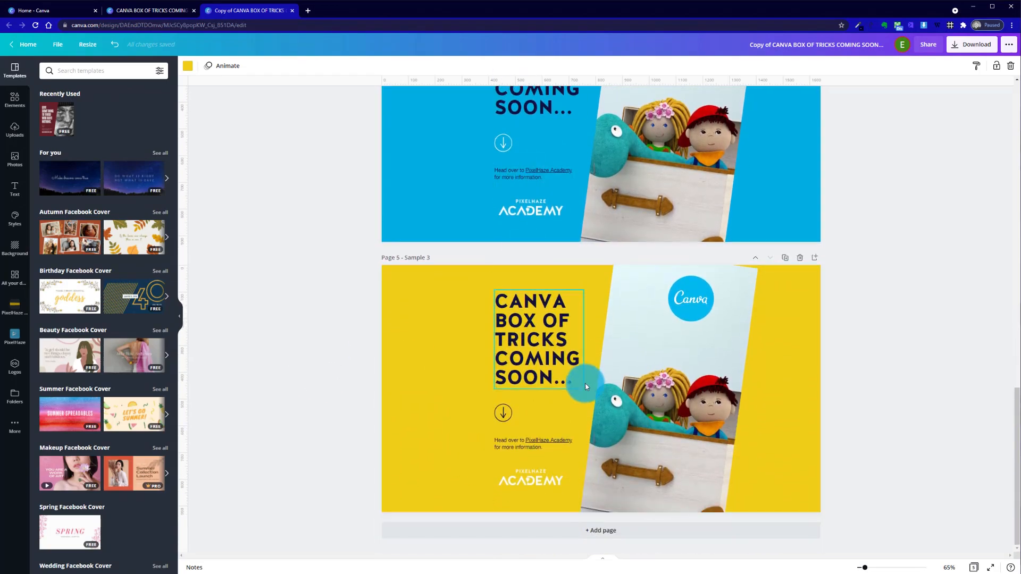
scroll(588, 382, "up", 5)
scroll(588, 382, "down", 4)
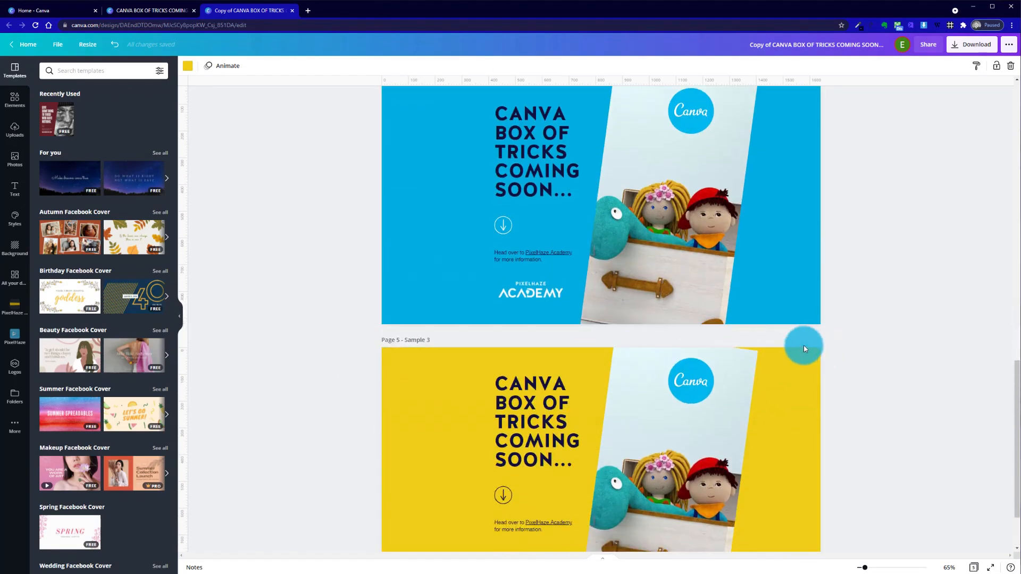
left_click(799, 340)
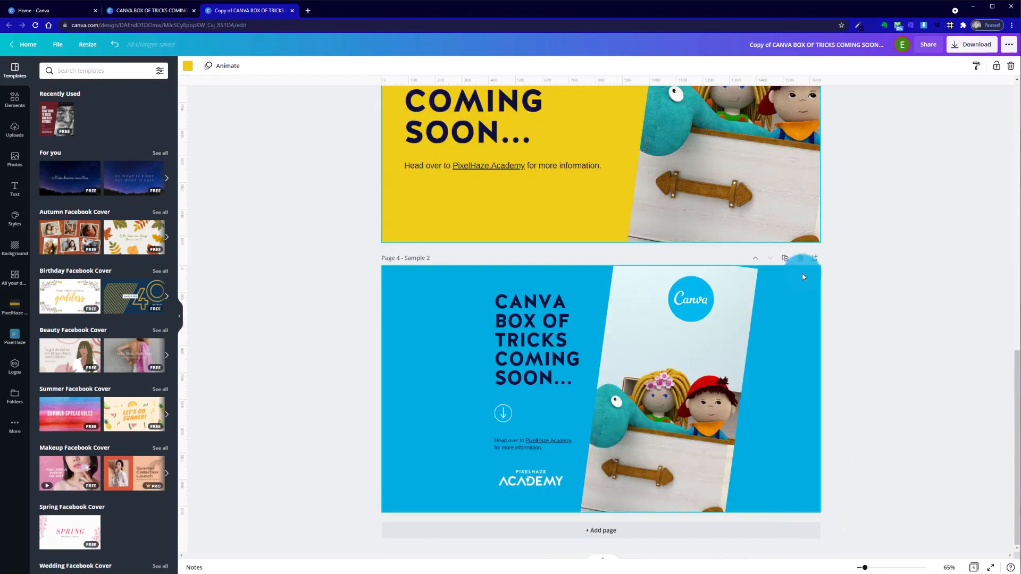
left_click(800, 258)
scroll(859, 360, "up", 7)
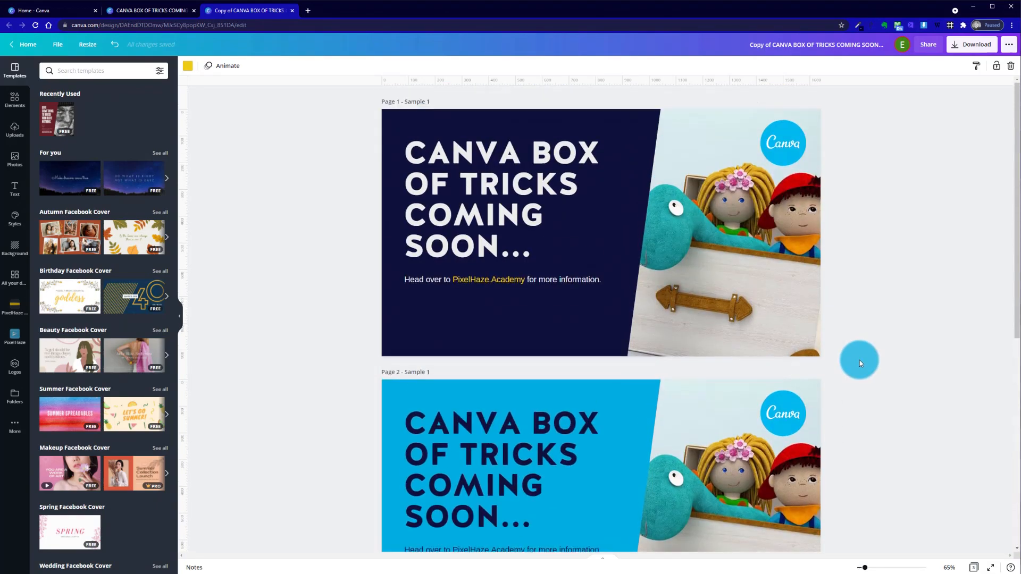
scroll(859, 360, "down", 7)
scroll(859, 359, "up", 7)
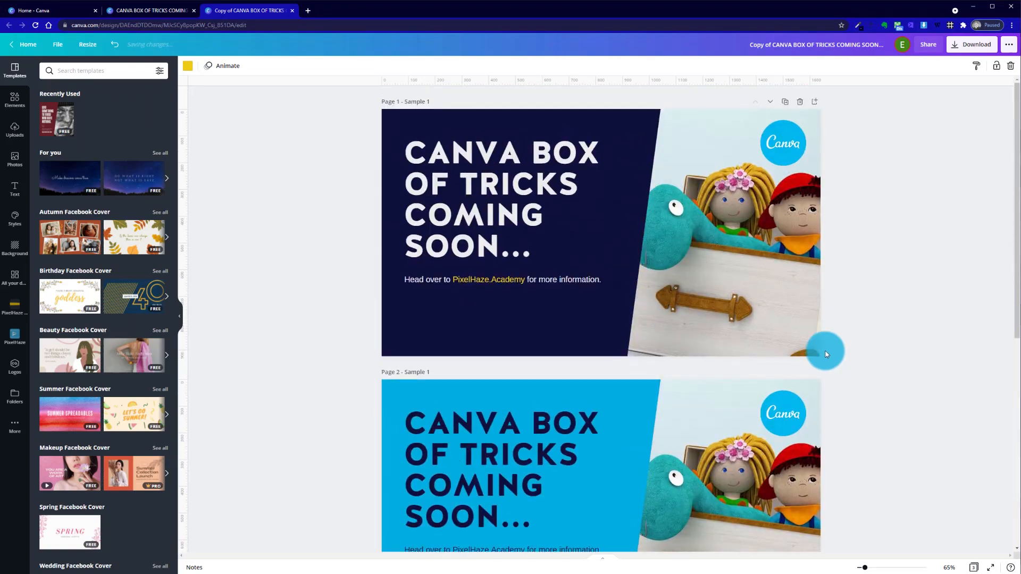
Replace "Copy of" at the start of the Facebook Cover copy's design title with "FACEBOOK BANNER:"
left_click(168, 11)
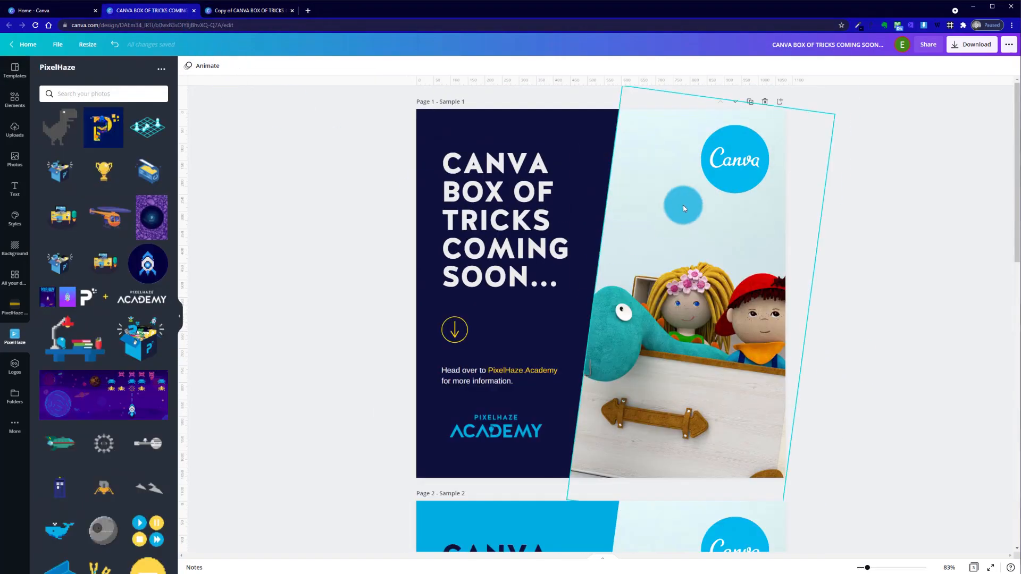
left_click(256, 12)
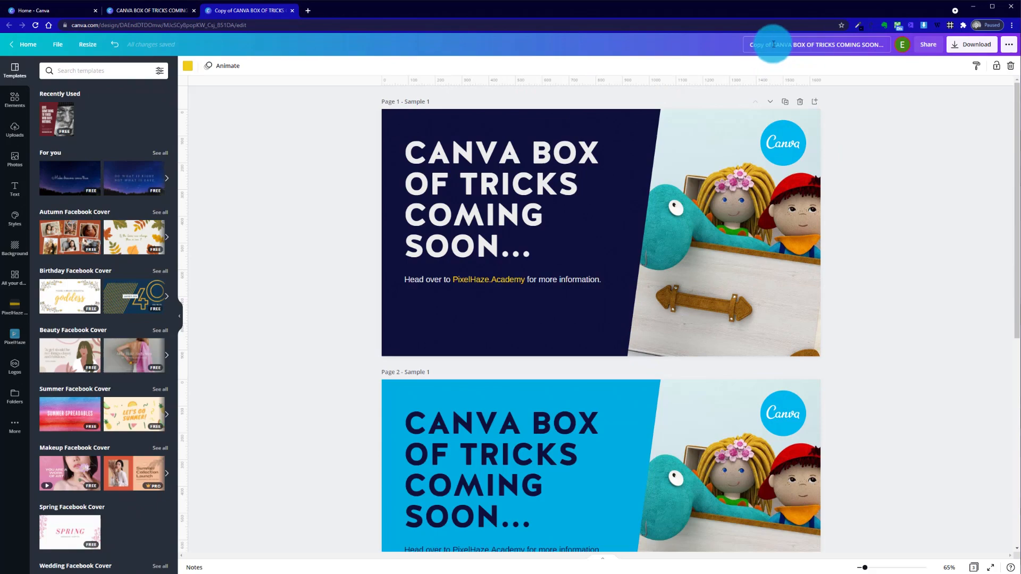
left_click_drag(773, 45, 731, 39)
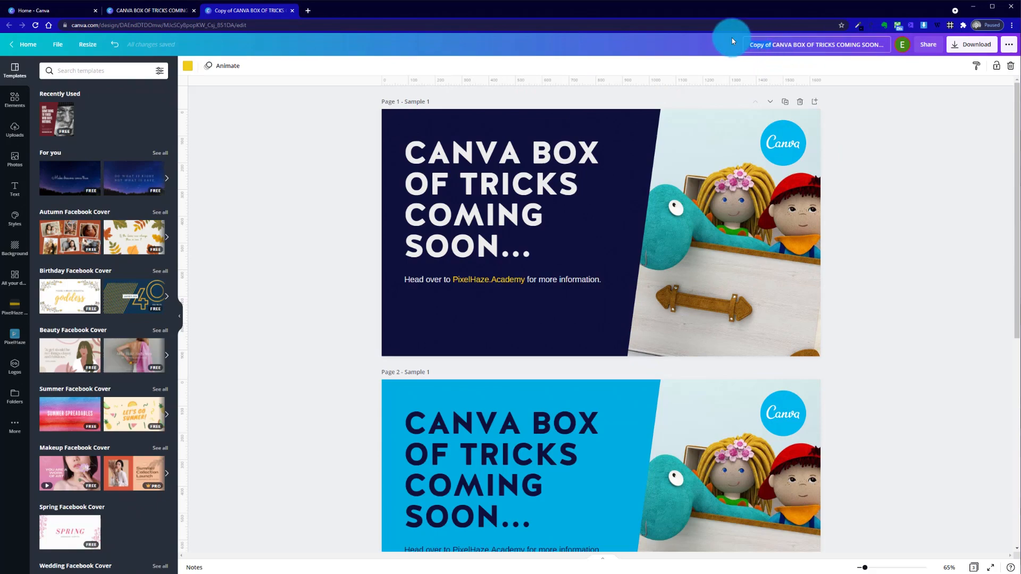
type("FACEBOOK BANNER:")
left_click(882, 221)
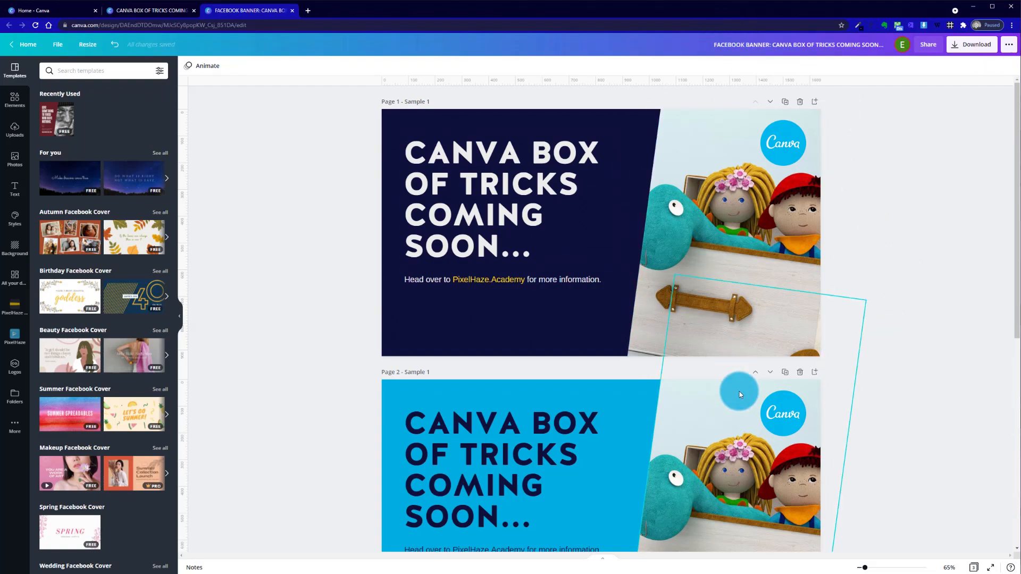
scroll(738, 394, "down", 7)
scroll(739, 394, "up", 7)
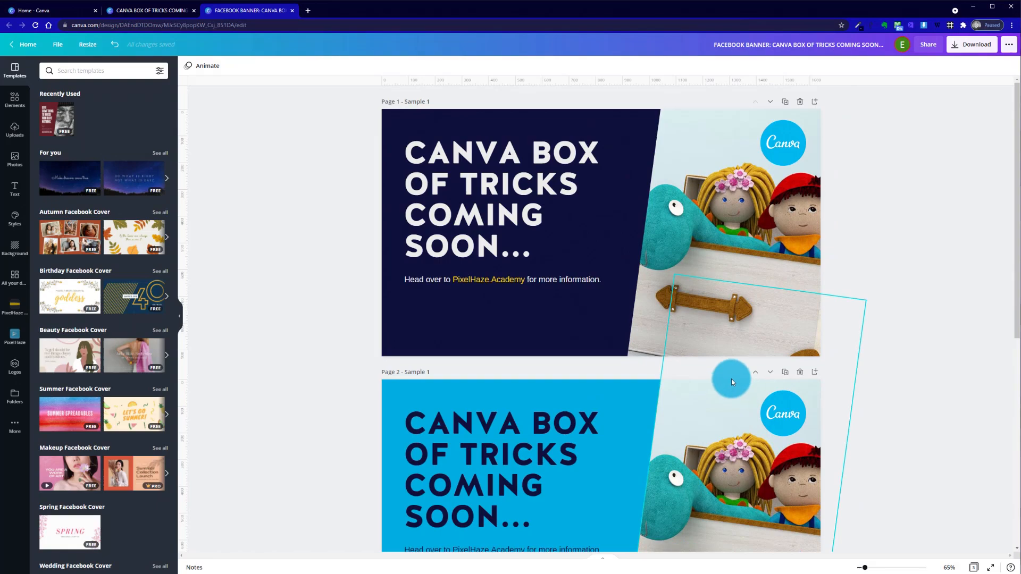